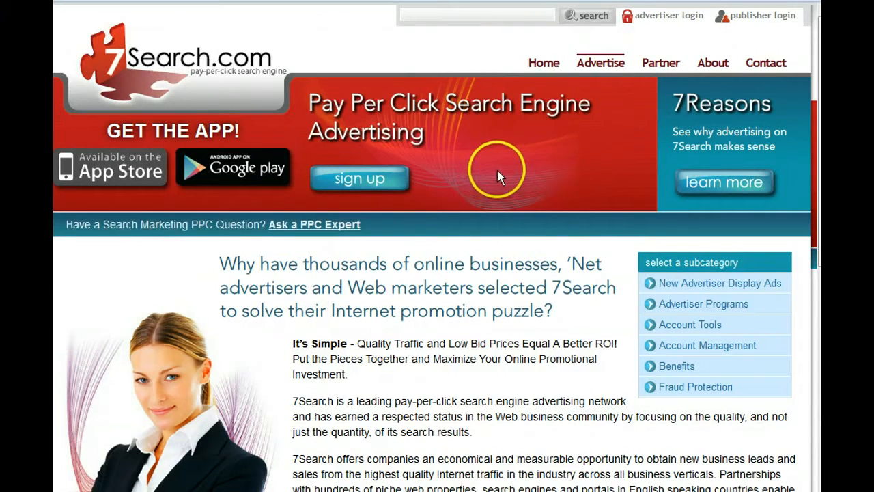
# - Open the advertiser registration form for pay-per-click search engine advertising
pyautogui.click(351, 175)
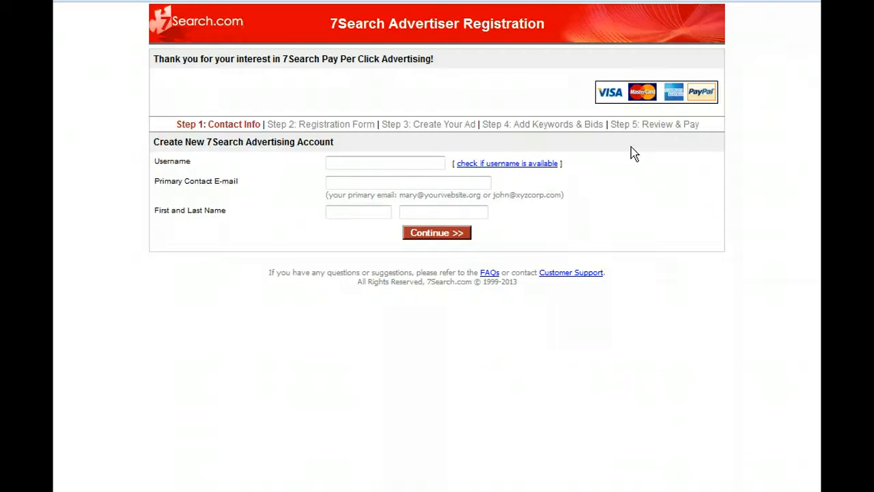
pyautogui.click(629, 168)
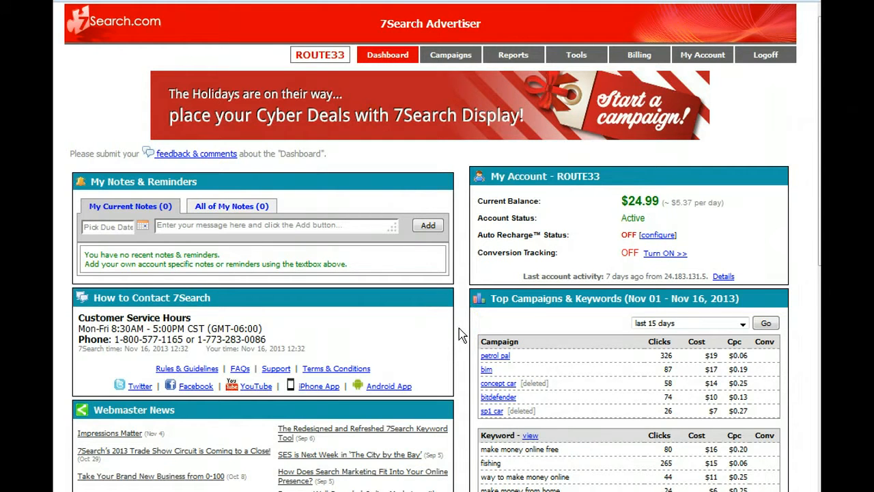
# - Look over the advertiser dashboard and open the account's list of campaigns
pyautogui.scroll(-2, 459, 328)
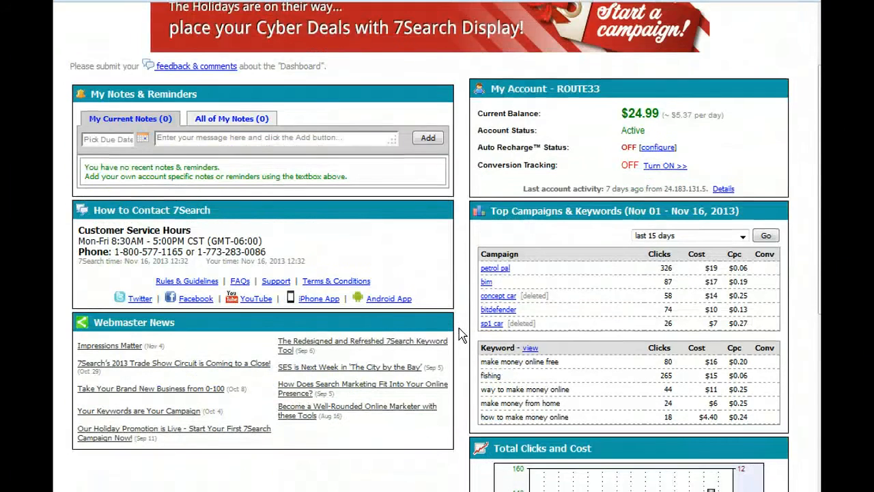
pyautogui.scroll(2, 458, 327)
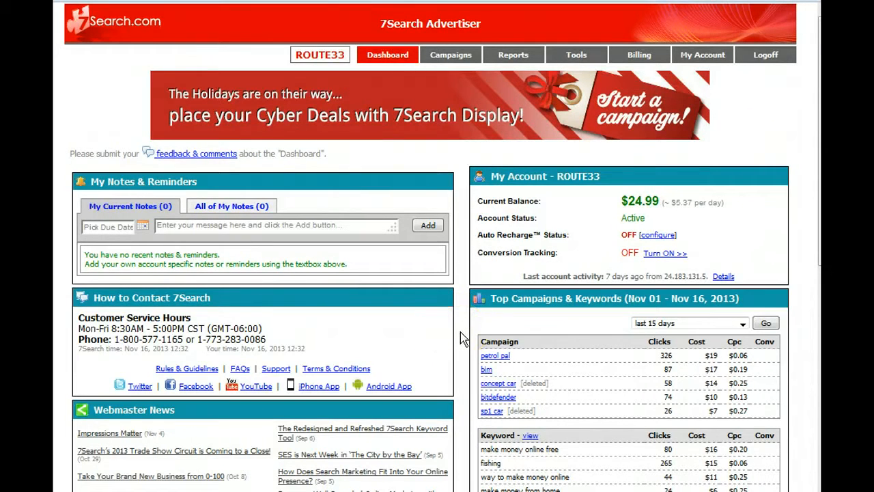
pyautogui.click(441, 60)
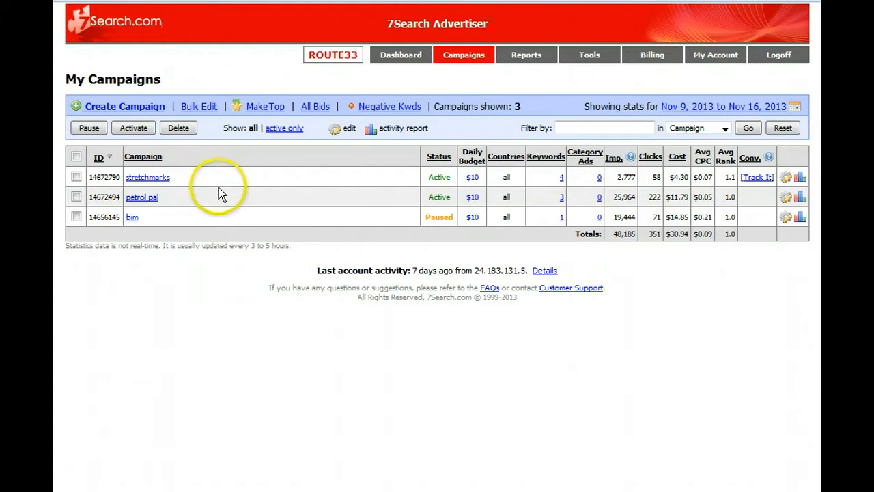
pyautogui.click(76, 177)
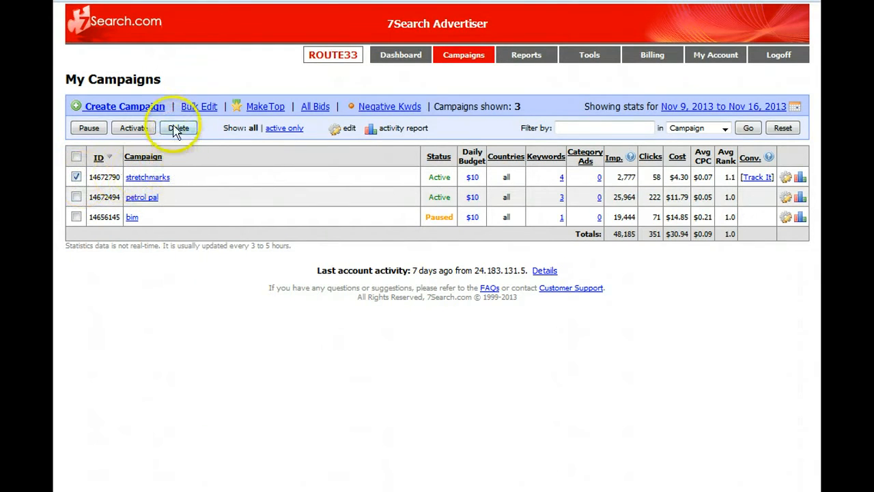
pyautogui.click(76, 178)
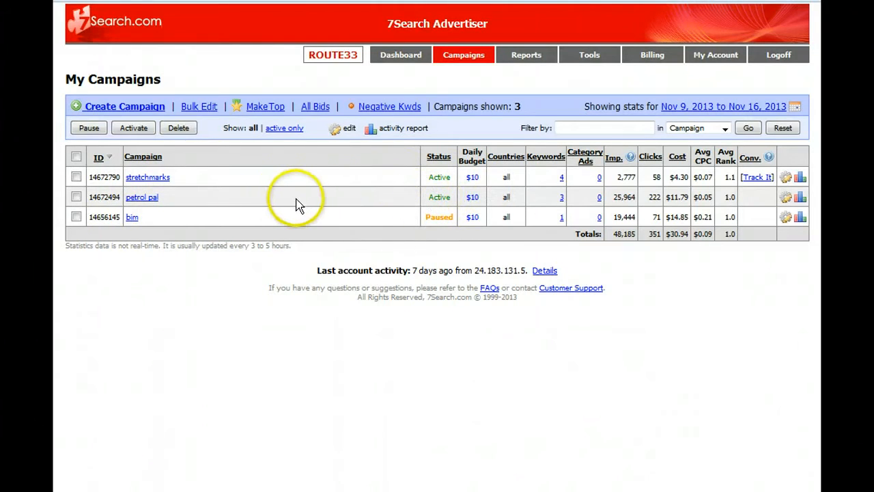
# - Start a new campaign and name it 5steps
pyautogui.click(109, 112)
pyautogui.click(108, 107)
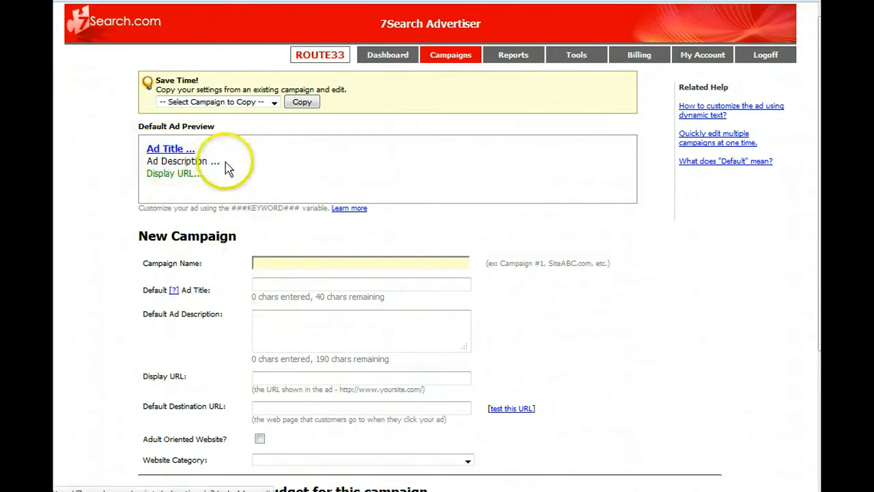
pyautogui.click(264, 260)
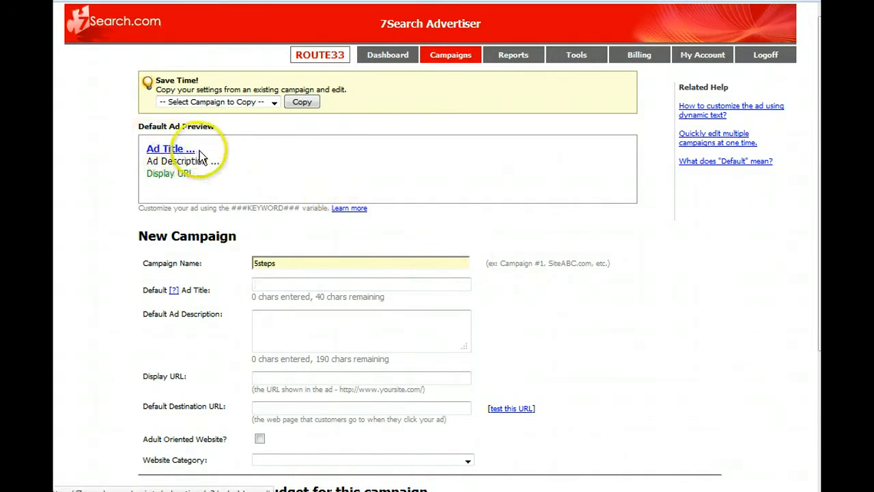
# - Set the default ad title to "Learn To Make Money Online"
pyautogui.click(289, 282)
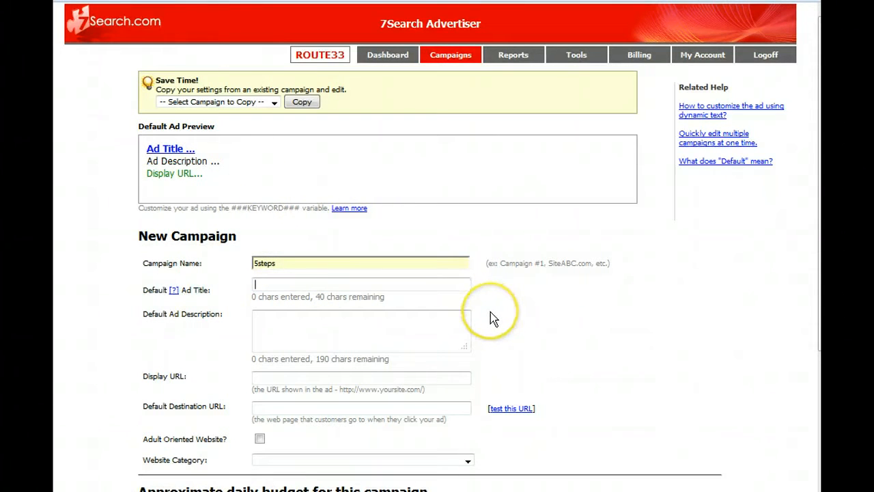
pyautogui.write('Lear')
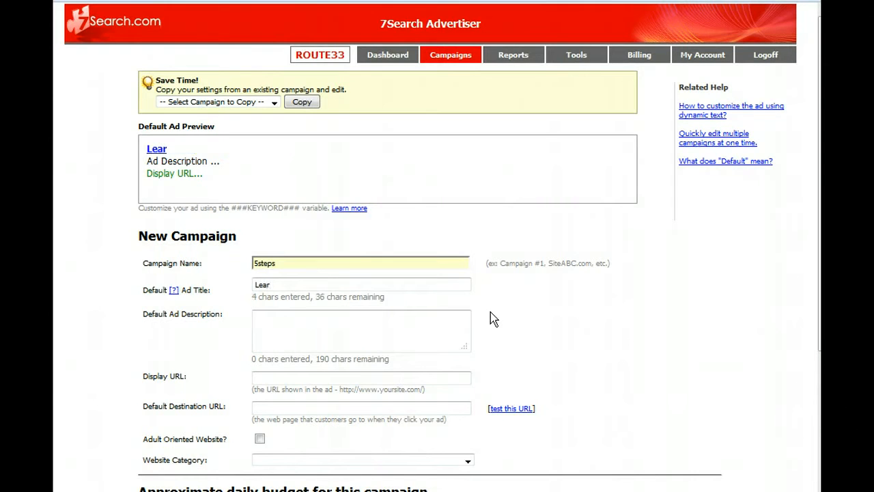
pyautogui.write('n To Make Money Online')
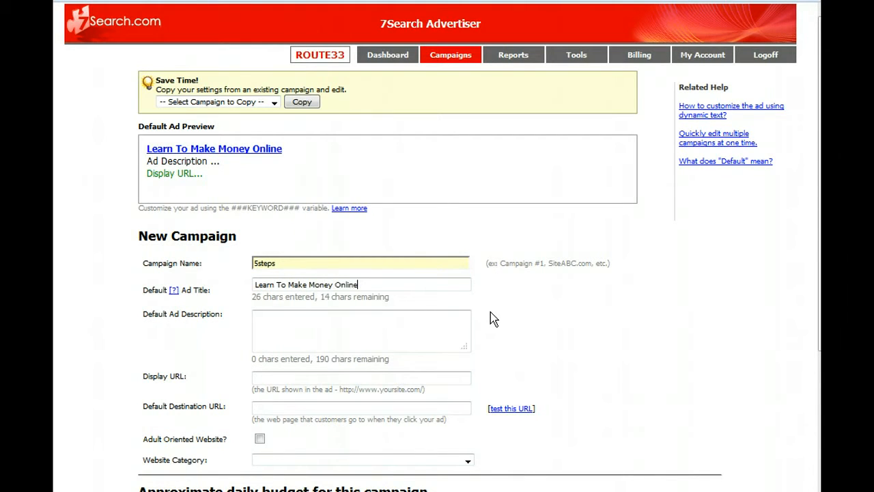
# - Enter the default ad description "Free video series reveals powerful new methods for making money online"
pyautogui.click(376, 313)
pyautogui.write('Free video series revea')
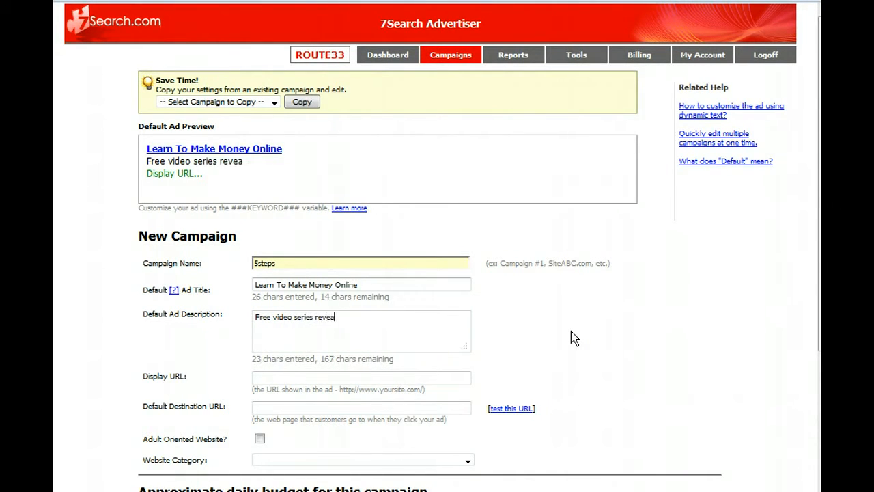
pyautogui.write('ls powerful new methode')
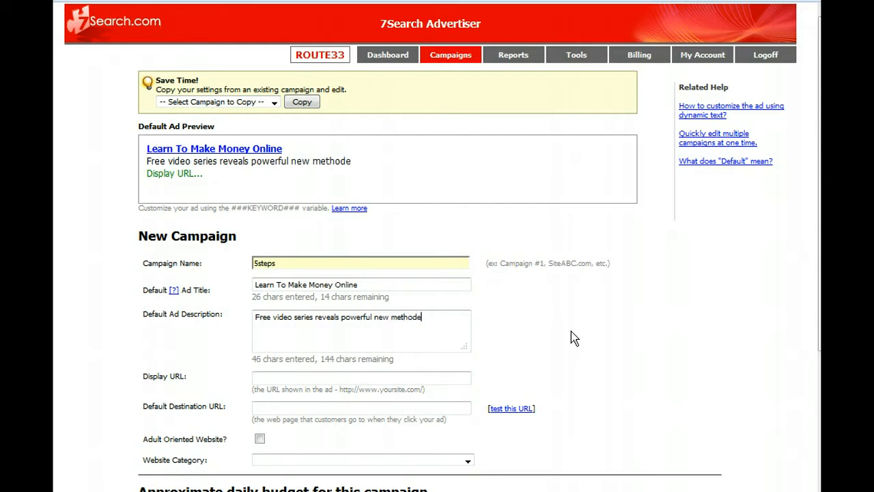
pyautogui.press('BackSpace')
pyautogui.write('s for mak')
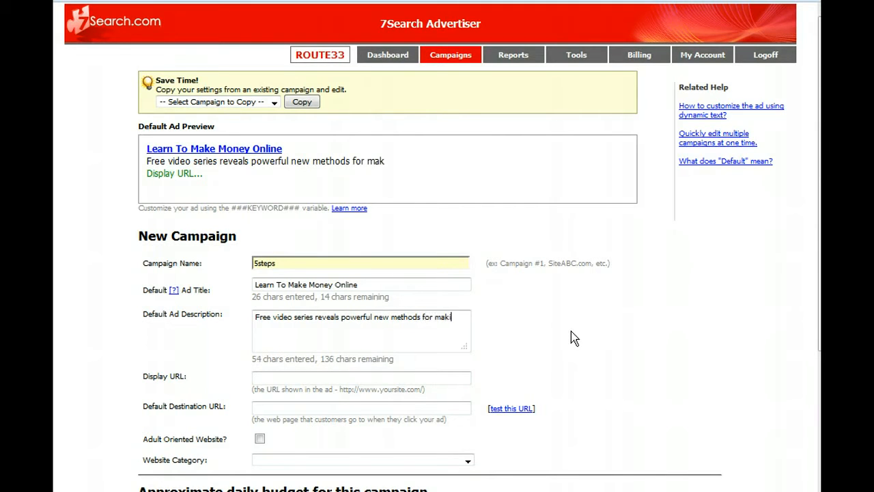
pyautogui.write('ing money on')
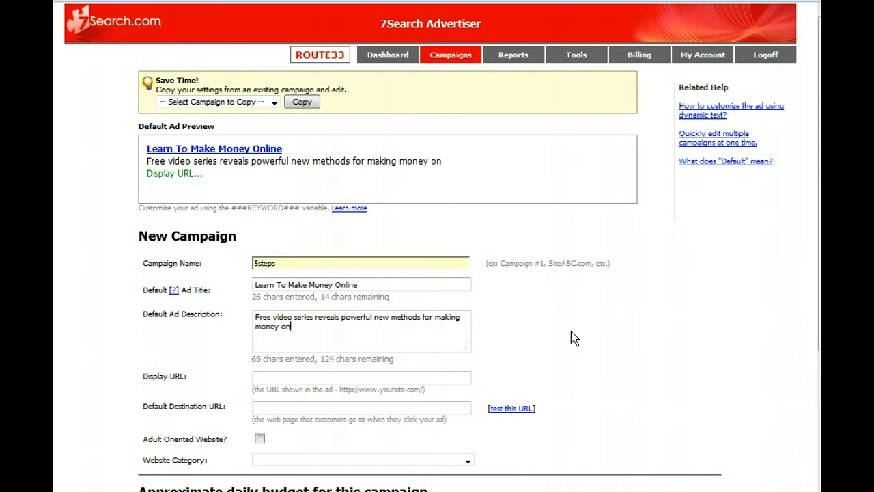
pyautogui.write('line')
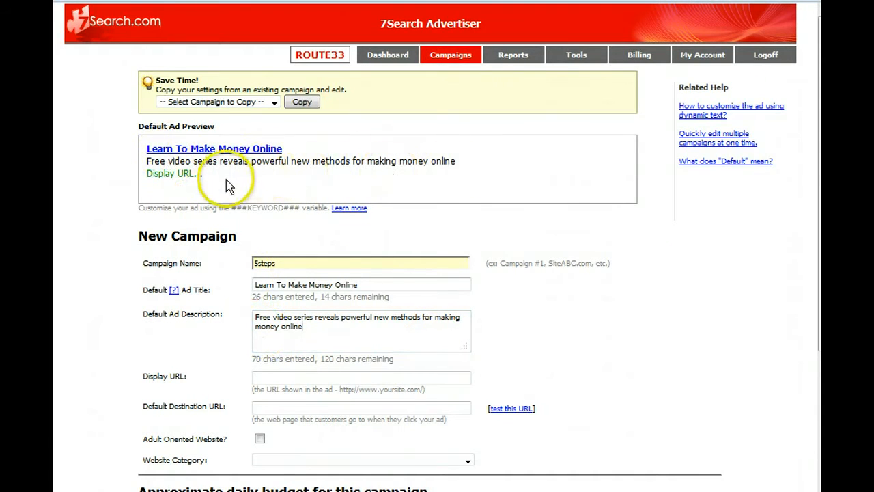
pyautogui.click(254, 377)
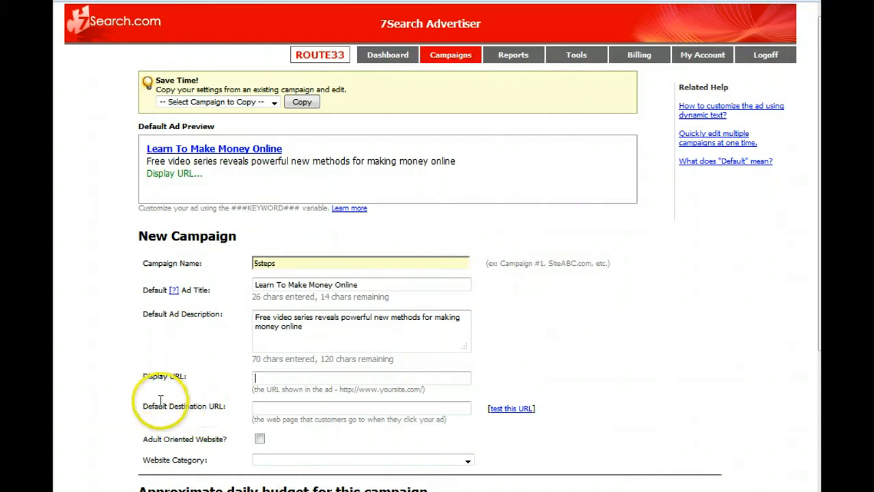
pyautogui.click(262, 377)
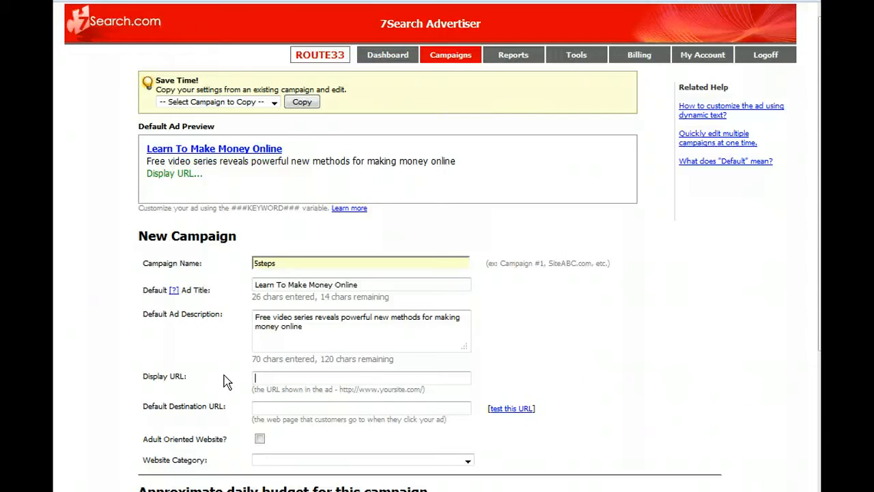
pyautogui.click(252, 377)
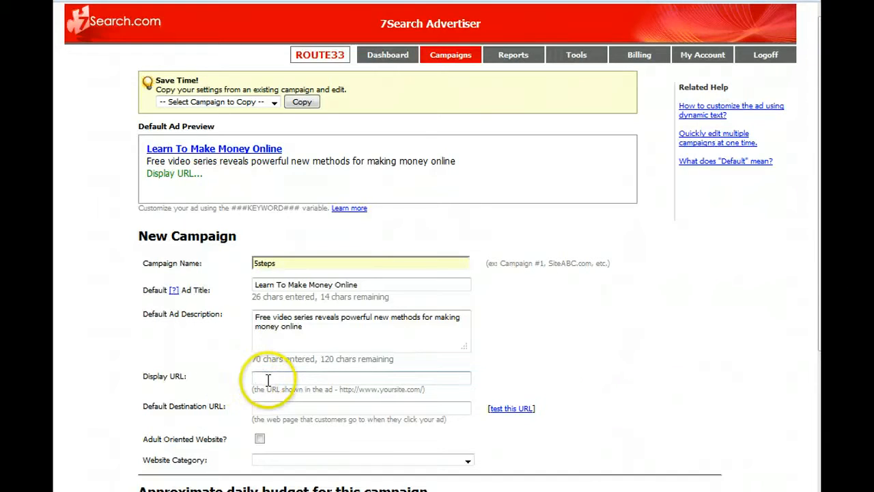
pyautogui.click(180, 366)
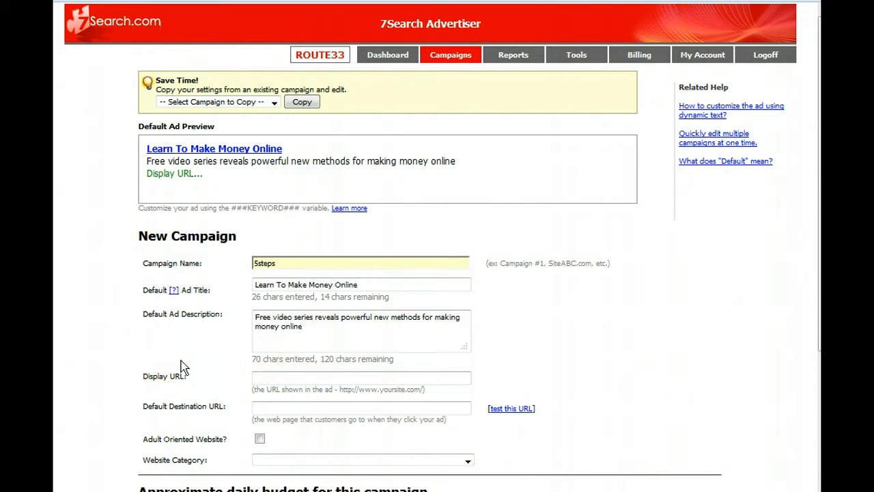
pyautogui.write('http://cr')
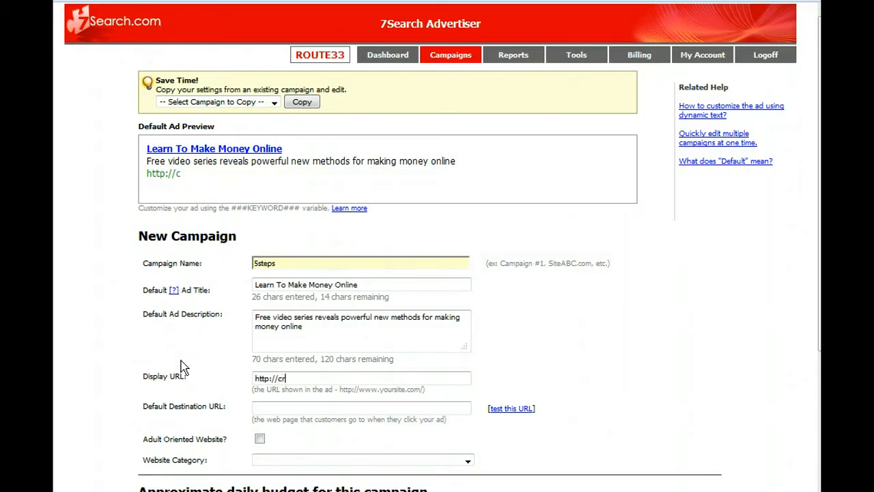
pyautogui.write('eatinglife')
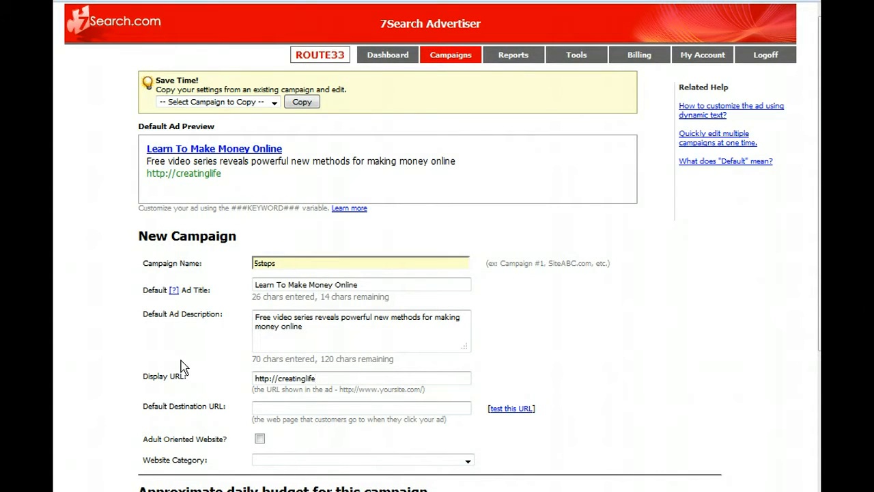
pyautogui.write('solutions.com')
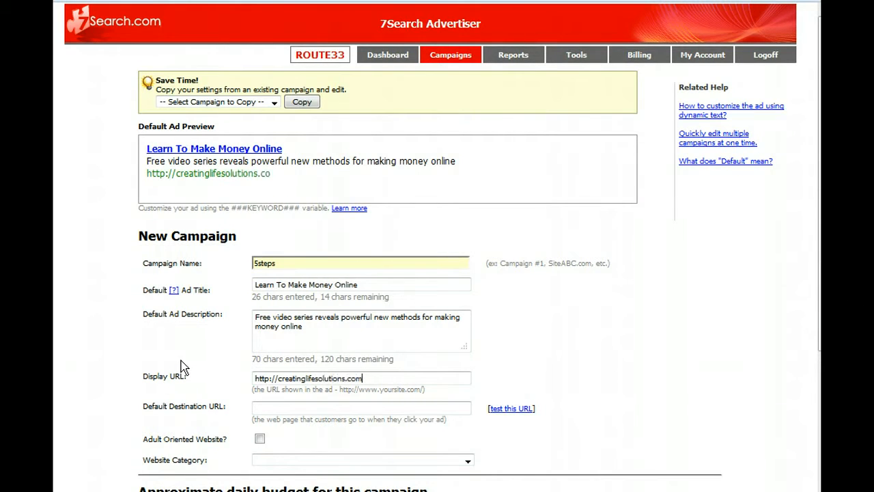
pyautogui.click(258, 407)
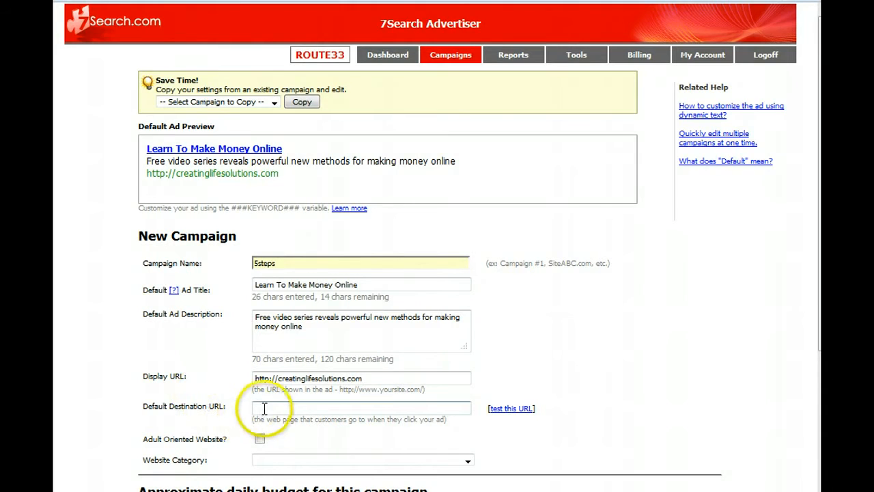
pyautogui.write('htt')
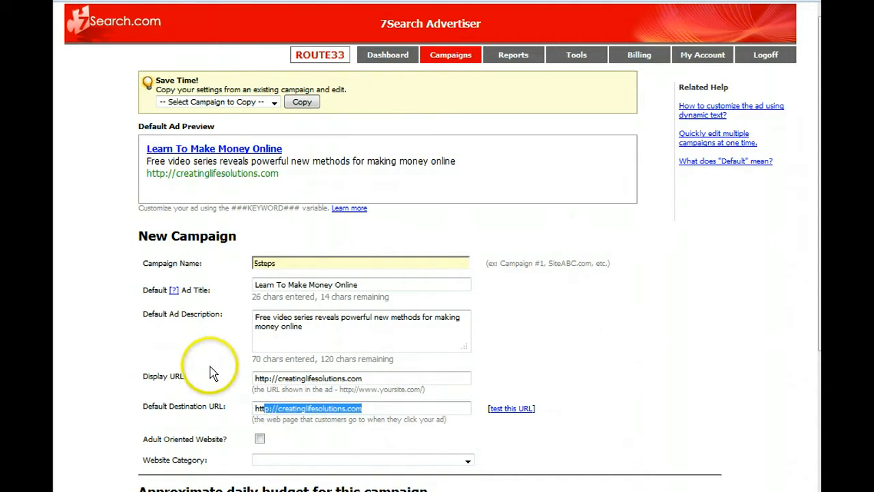
pyautogui.press('BackSpace')
pyautogui.press('BackSpace')
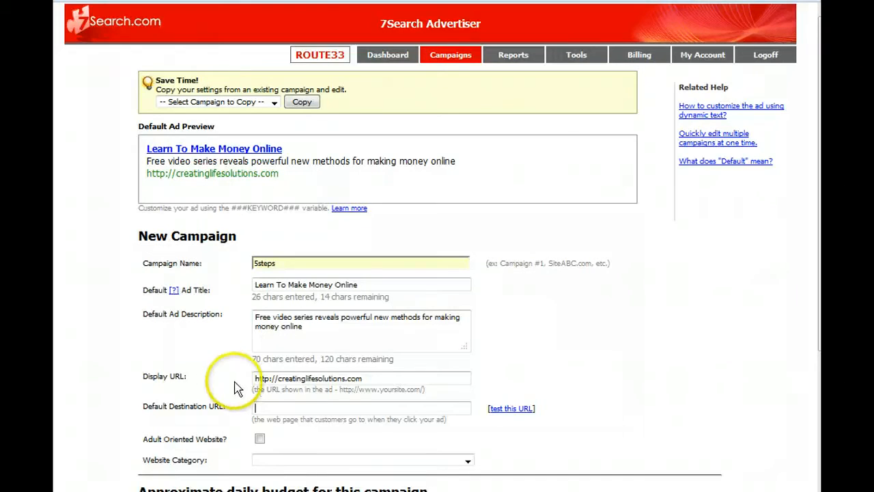
# - Open the bookmarked "3 Steps To Your Success" landing page in a new browser tab
pyautogui.click(284, 408)
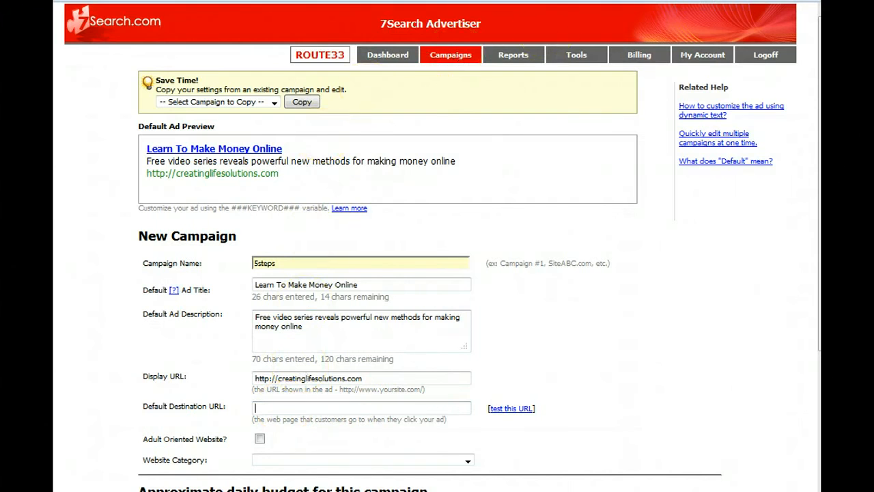
pyautogui.hotkey('ctrl', 't')
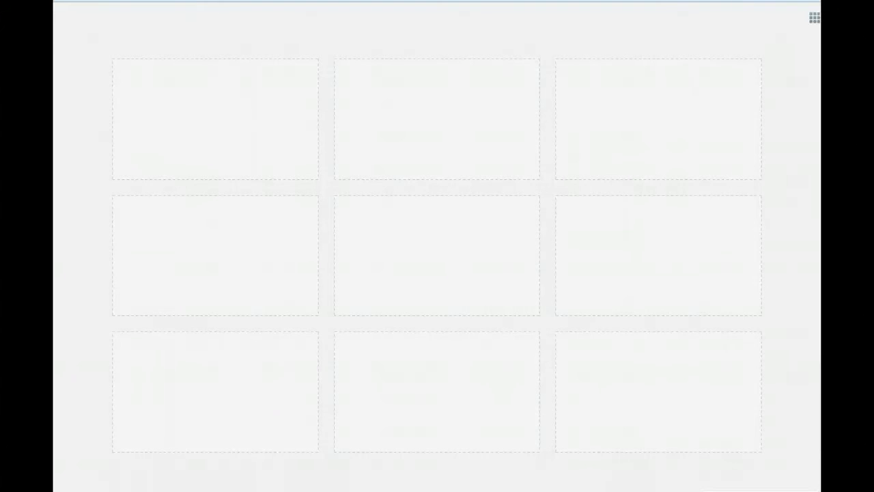
pyautogui.click(802, 2)
pyautogui.scroll(-16, 620, 383)
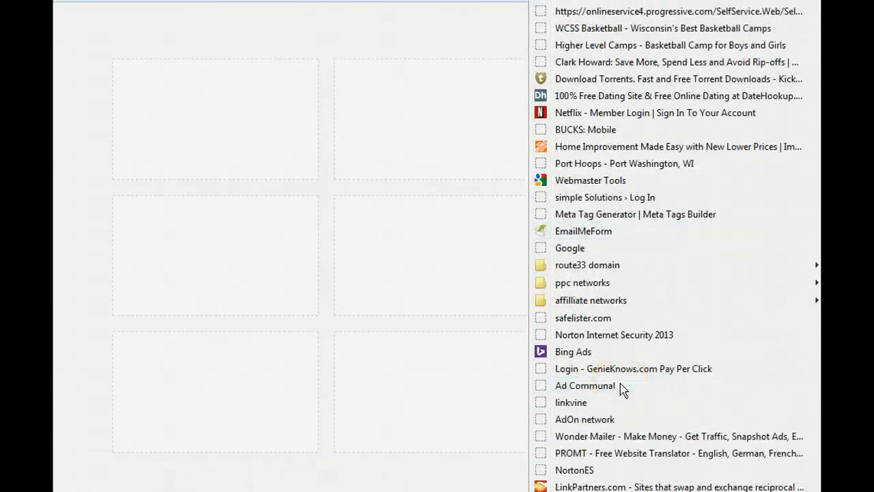
pyautogui.scroll(-13, 622, 388)
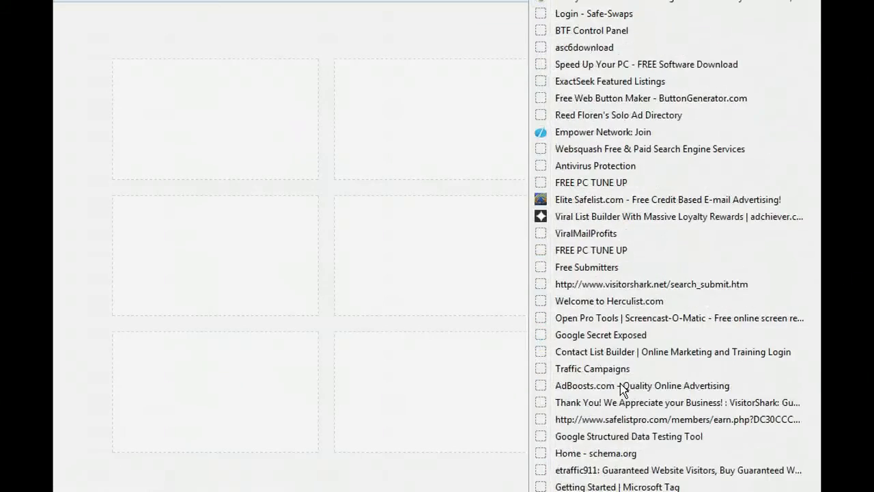
pyautogui.scroll(-7, 622, 388)
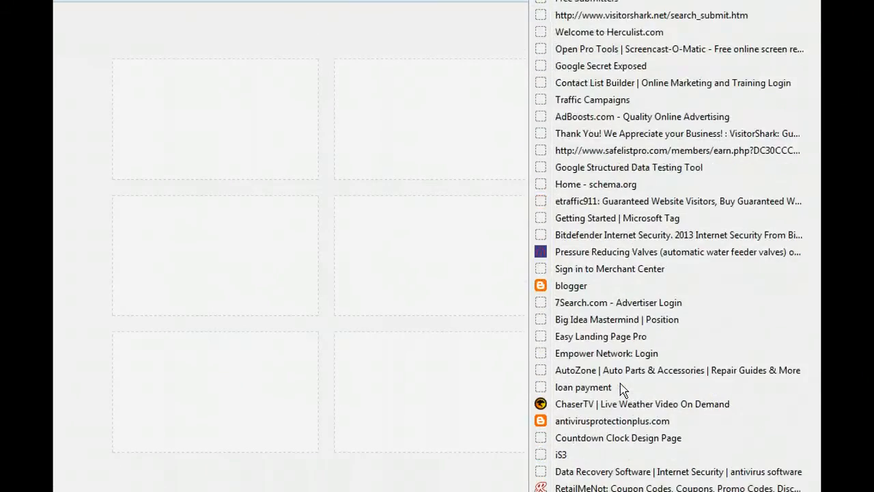
pyautogui.scroll(-6, 621, 388)
pyautogui.scroll(-1, 621, 387)
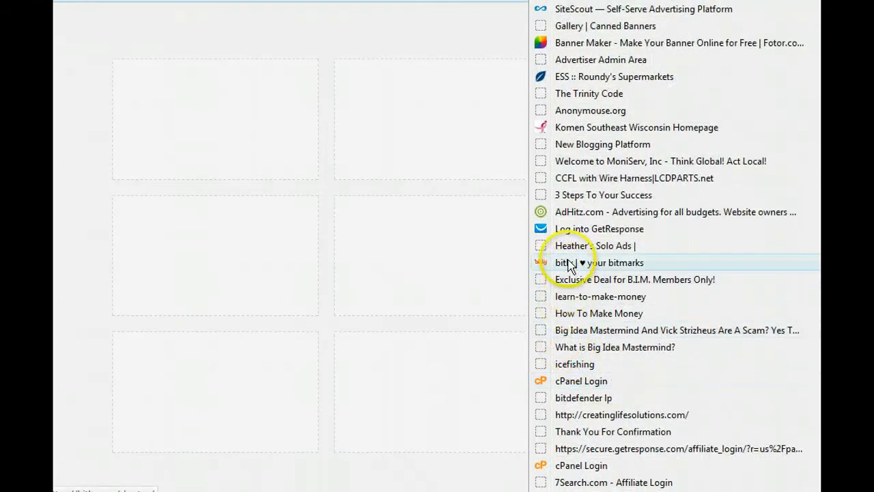
pyautogui.click(569, 196)
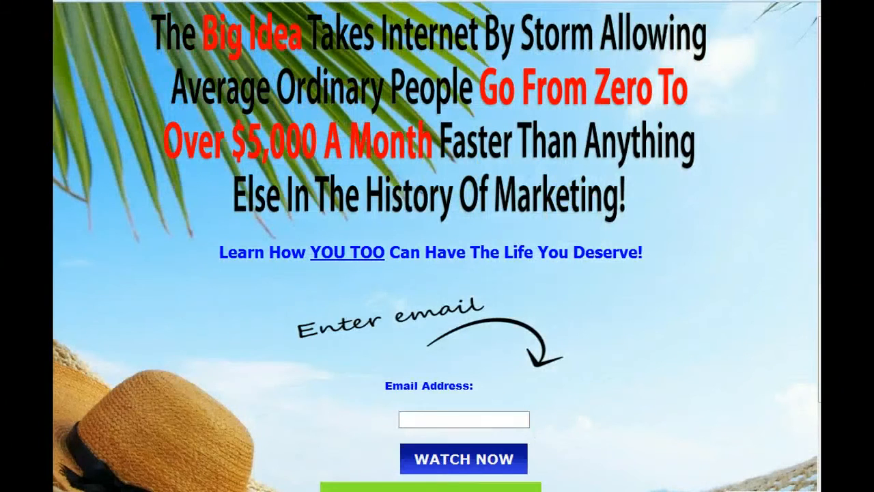
pyautogui.rightClick(280, 1)
pyautogui.click(293, 19)
pyautogui.hotkey('ctrl', 'shift', 'Tab')
pyautogui.click(292, 409)
pyautogui.rightClick(292, 408)
pyautogui.click(325, 298)
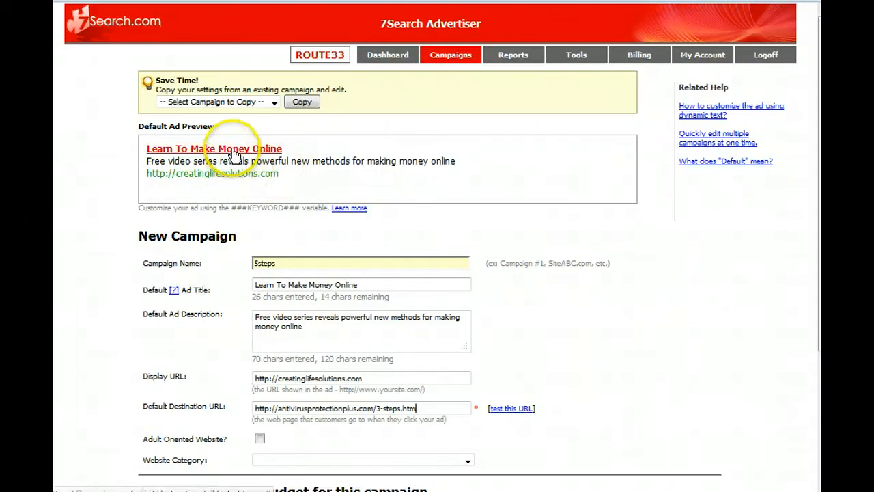
# - Test the default destination URL by opening its landing page, and return to the New Campaign form
pyautogui.click(416, 408)
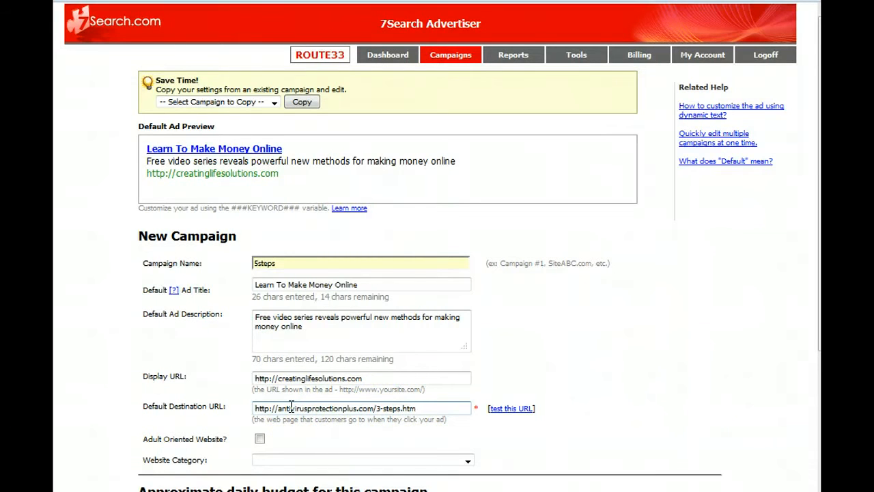
pyautogui.scroll(-3, 291, 408)
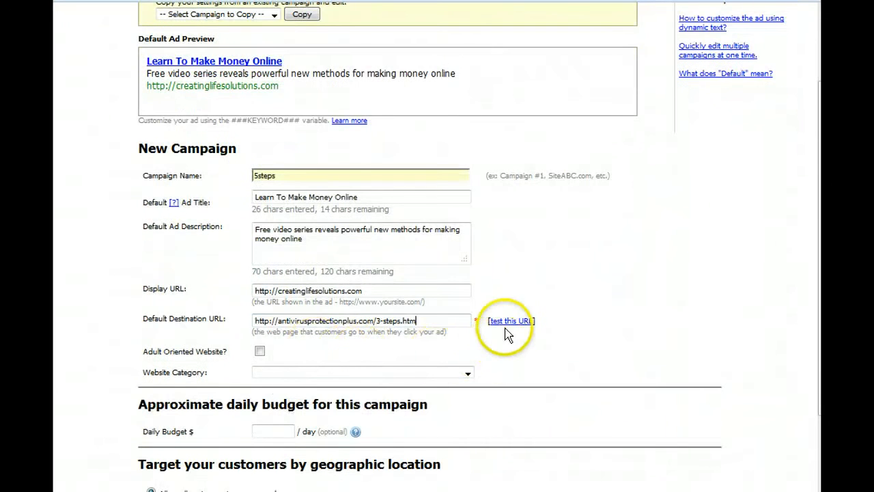
pyautogui.click(510, 323)
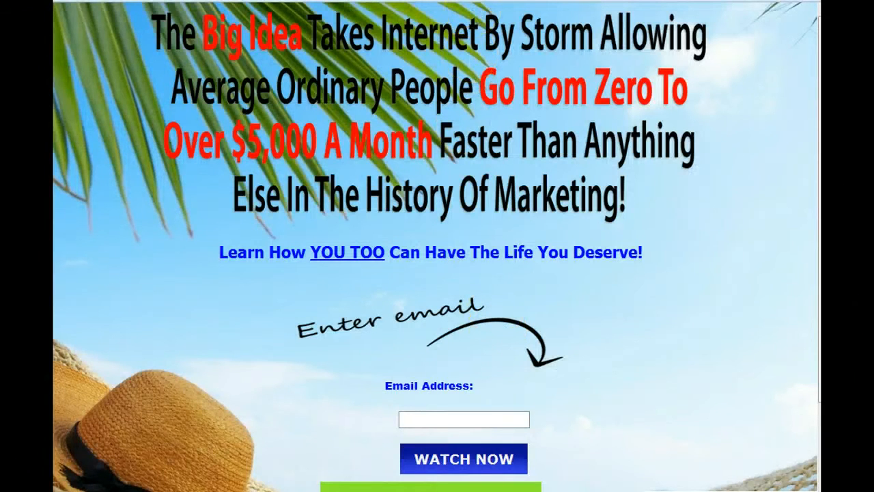
pyautogui.click(473, 1)
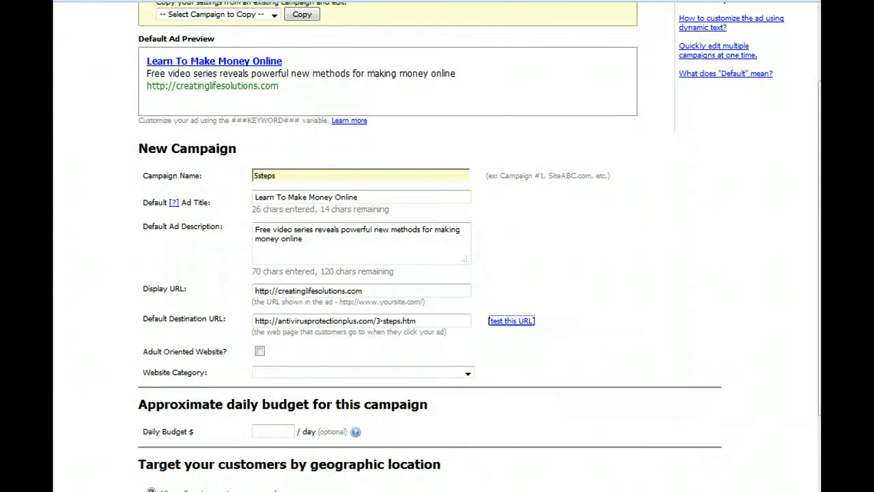
# - Set the campaign's website category to Internet: Marketing & Advertising
pyautogui.scroll(-3, 502, 258)
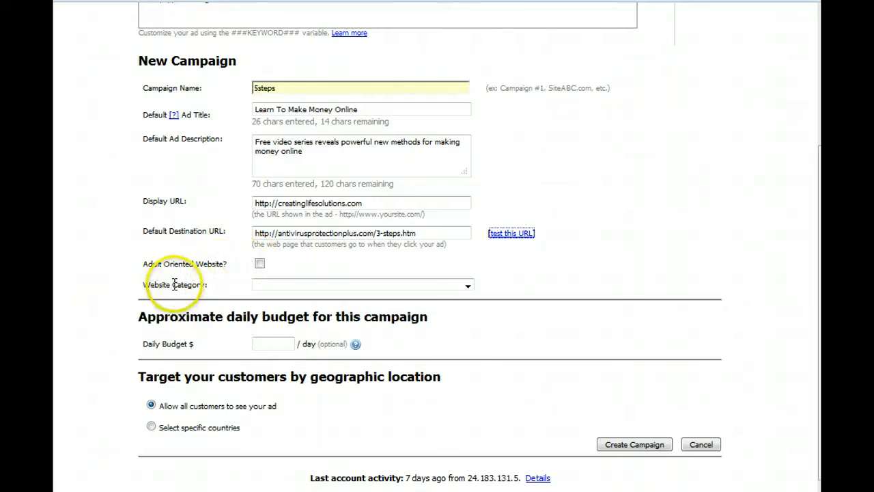
pyautogui.click(468, 285)
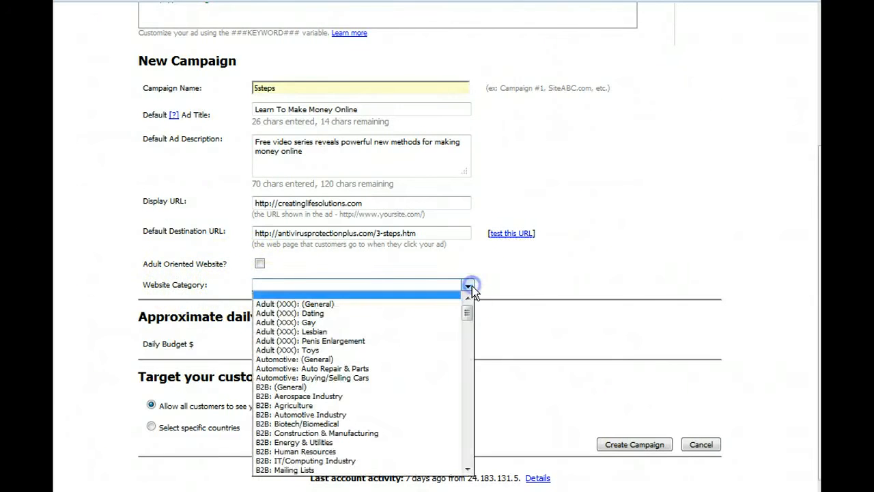
pyautogui.scroll(-1, 314, 317)
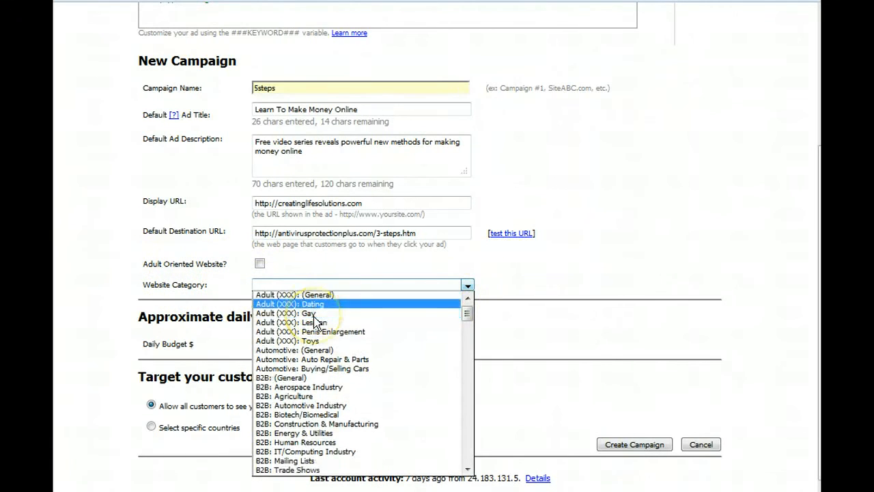
pyautogui.scroll(-4, 315, 321)
pyautogui.scroll(-3, 316, 320)
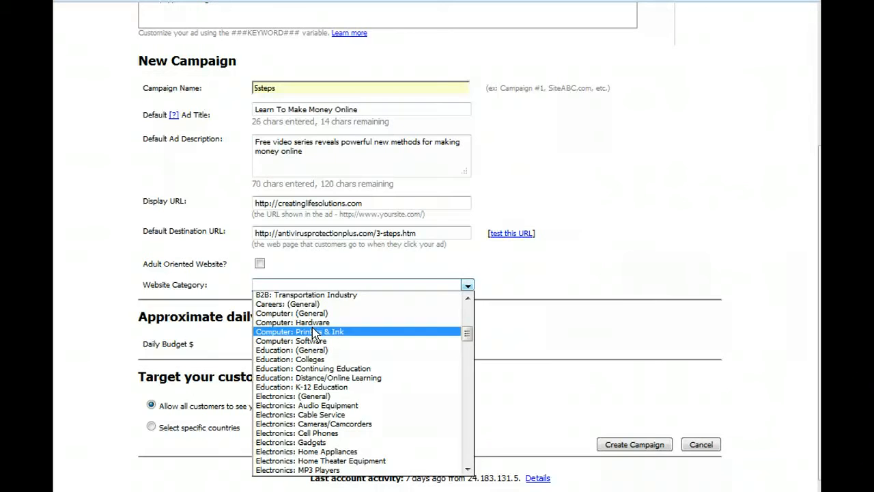
pyautogui.scroll(-4, 312, 326)
pyautogui.scroll(-5, 312, 327)
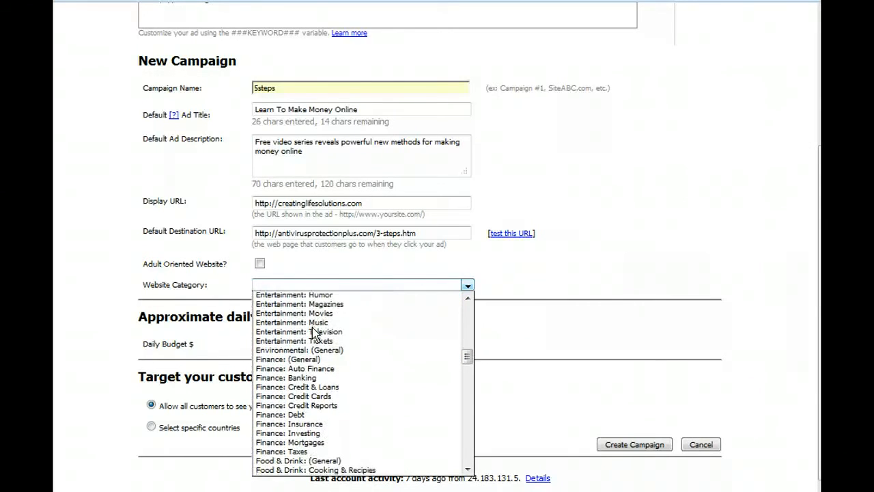
pyautogui.scroll(-1, 312, 327)
pyautogui.click(295, 323)
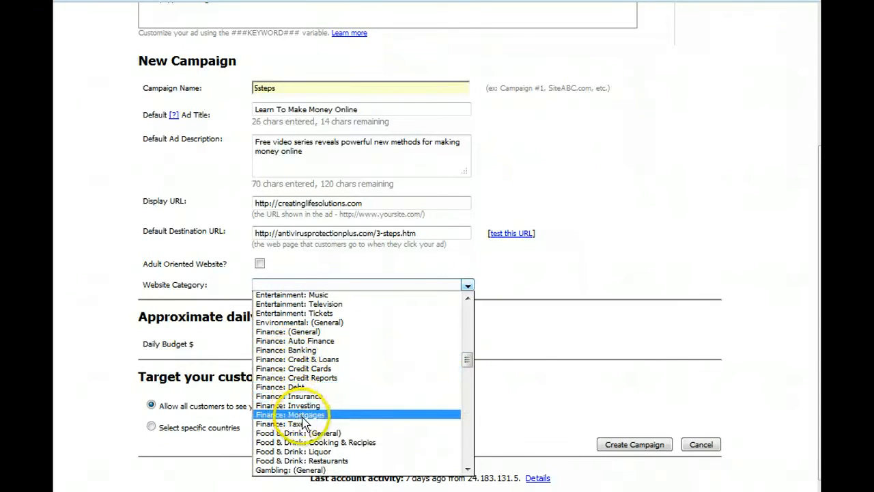
pyautogui.scroll(-3, 363, 381)
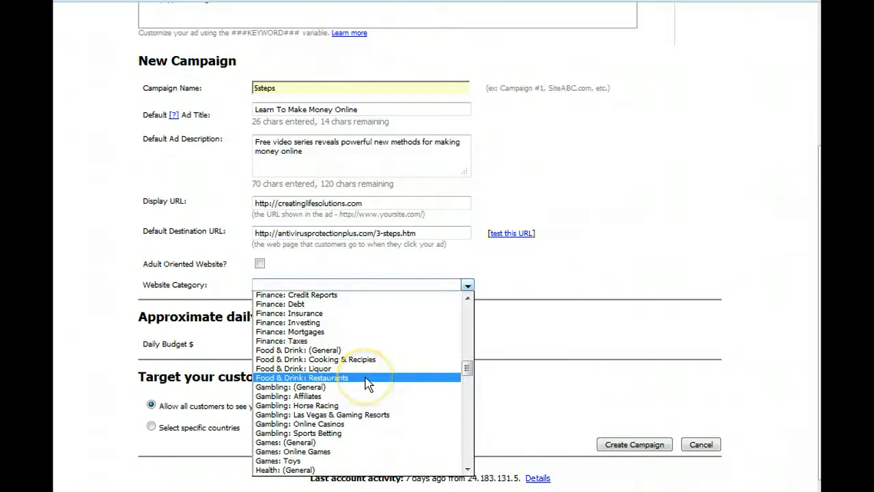
pyautogui.scroll(-5, 366, 383)
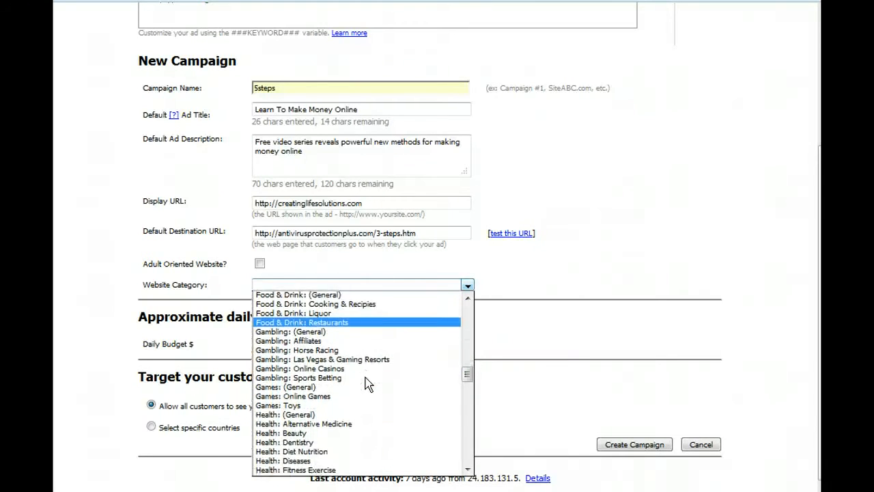
pyautogui.scroll(-3, 367, 383)
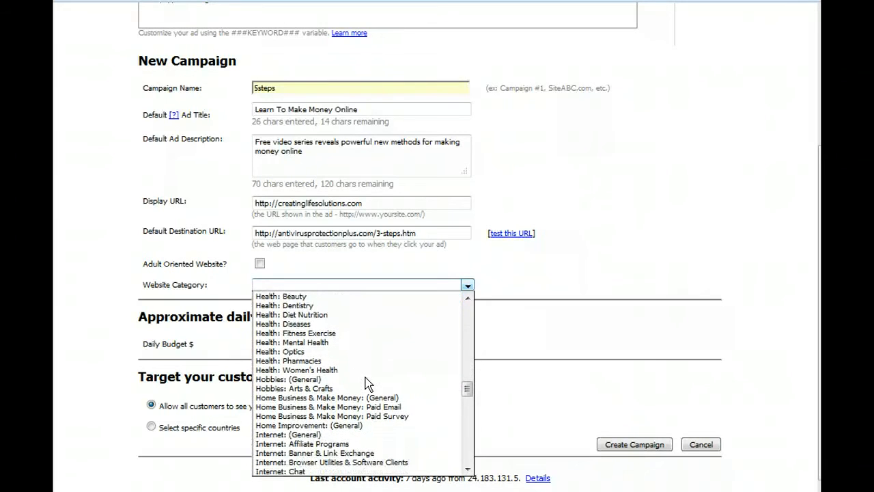
pyautogui.scroll(-1, 367, 385)
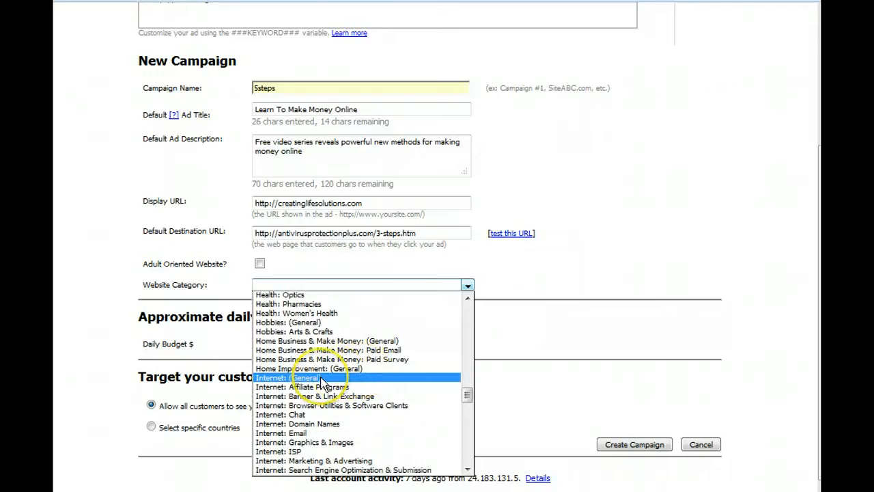
pyautogui.scroll(-1, 335, 383)
pyautogui.scroll(-1, 321, 382)
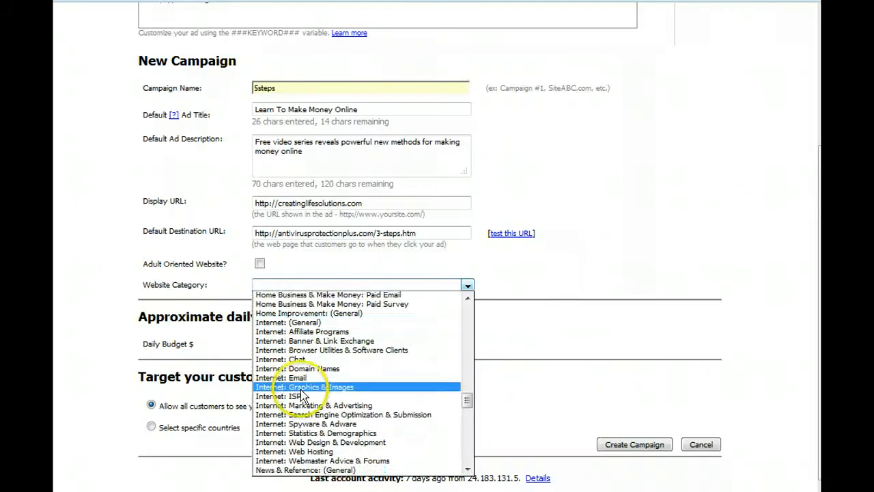
pyautogui.click(297, 406)
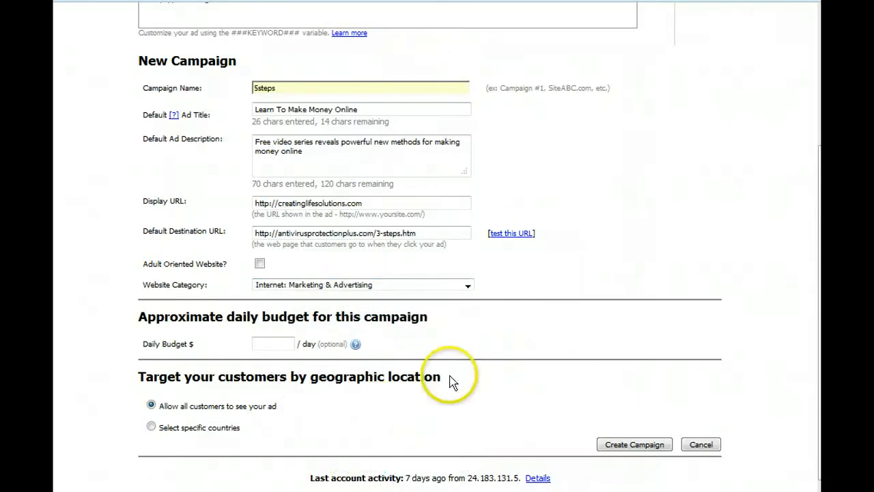
# - Set the campaign's daily budget to $10.00
pyautogui.click(261, 345)
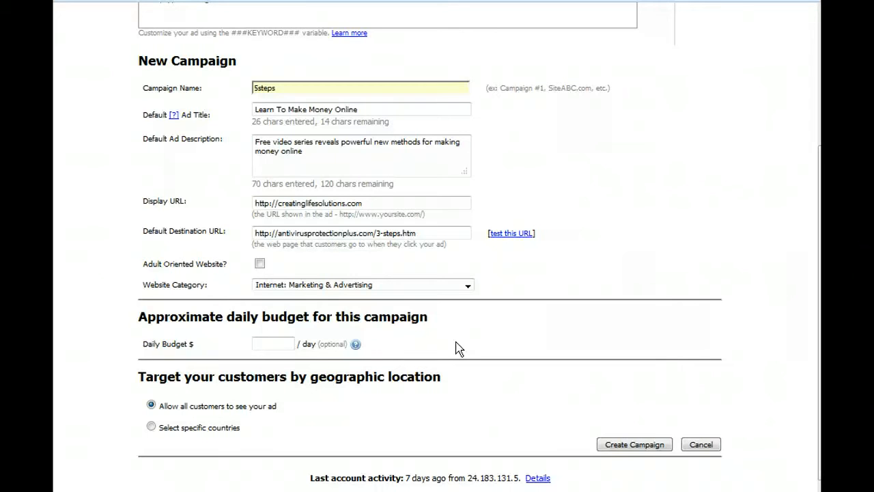
pyautogui.write('.00')
pyautogui.scroll(-1, 284, 348)
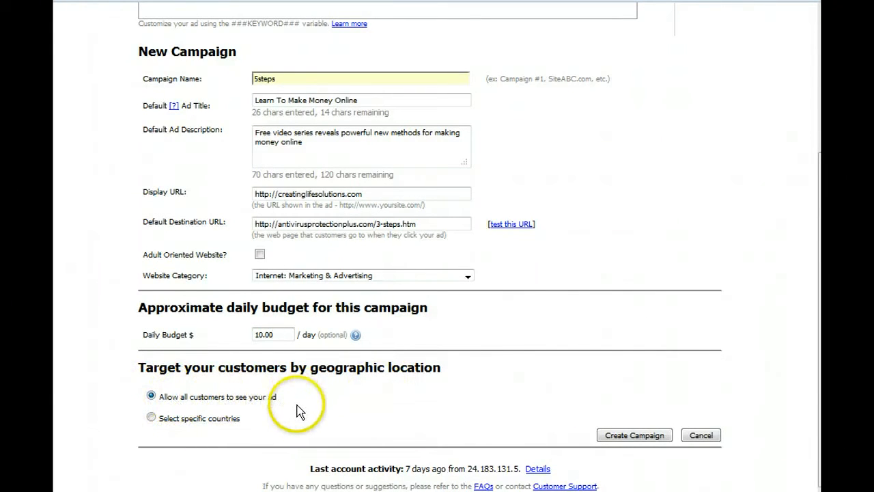
# - Limit the campaign's geographic targeting to specific countries and add United States and Canada to the selection
pyautogui.scroll(5, 350, 403)
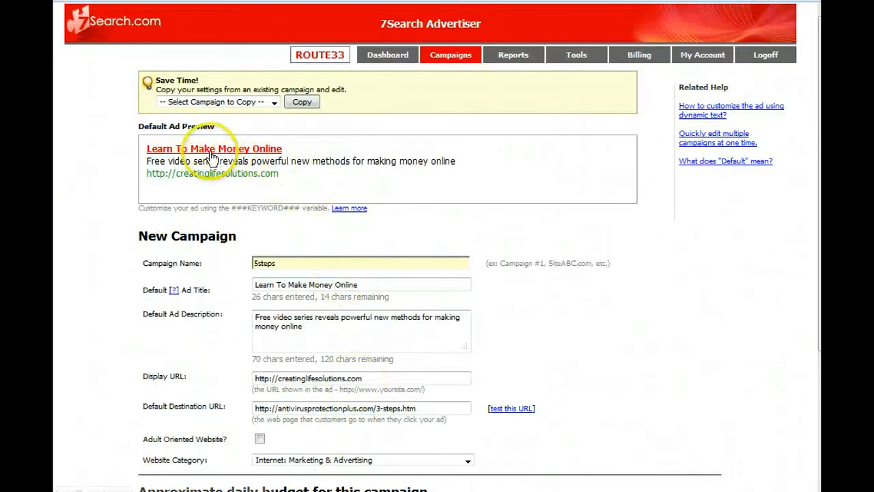
pyautogui.scroll(-5, 95, 246)
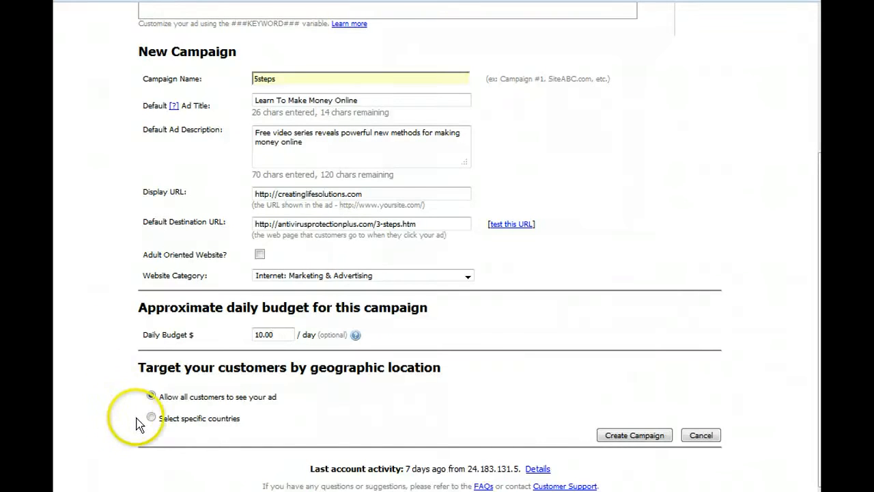
pyautogui.scroll(2, 149, 418)
pyautogui.scroll(-2, 81, 399)
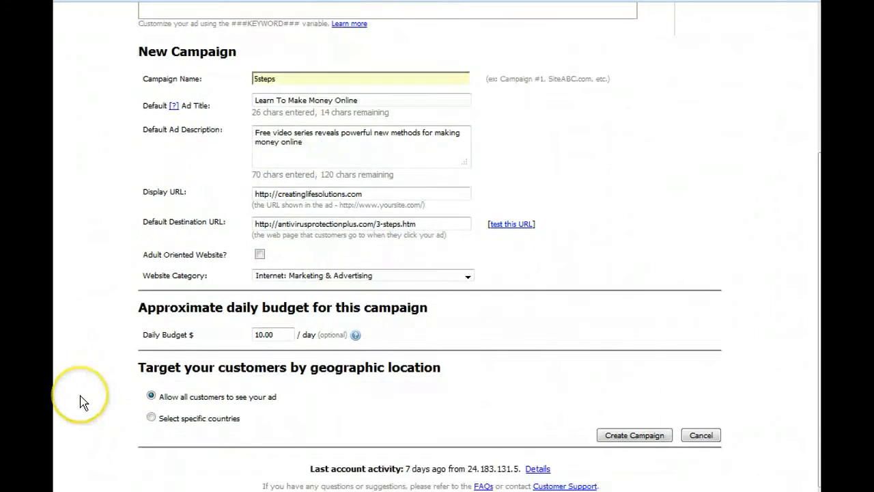
pyautogui.click(151, 418)
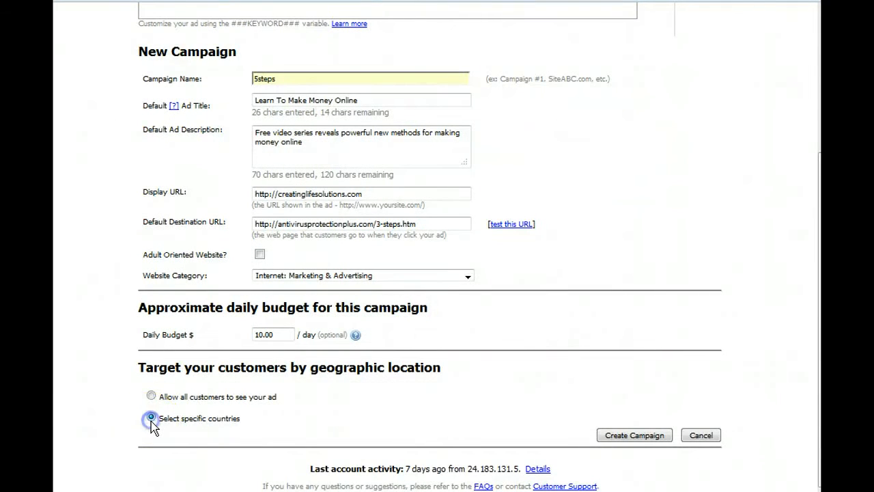
pyautogui.scroll(-3, 337, 415)
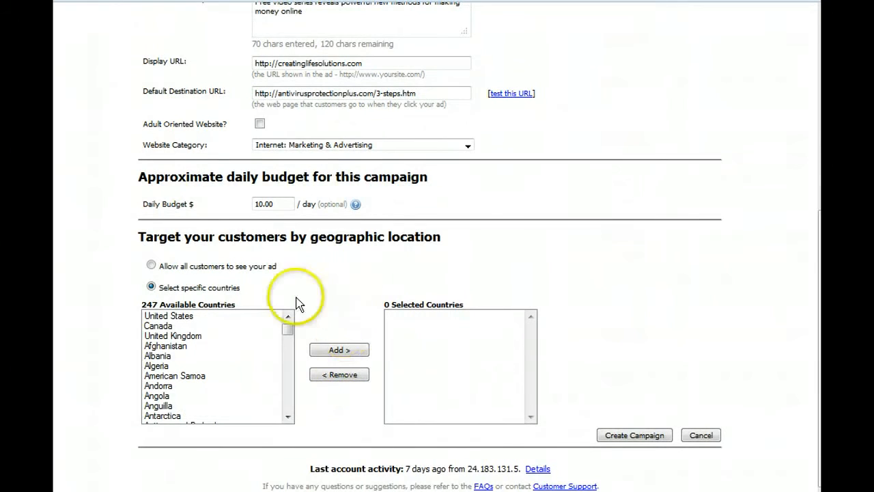
pyautogui.click(183, 317)
pyautogui.click(338, 350)
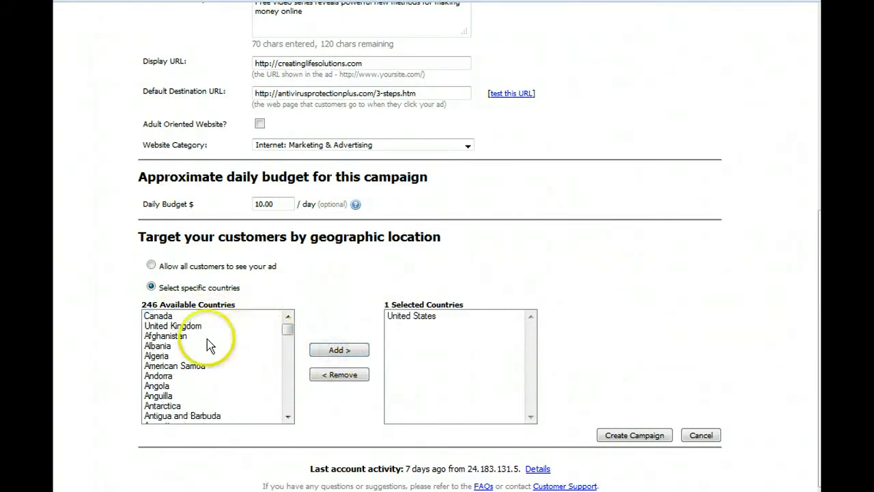
pyautogui.click(161, 316)
pyautogui.click(317, 351)
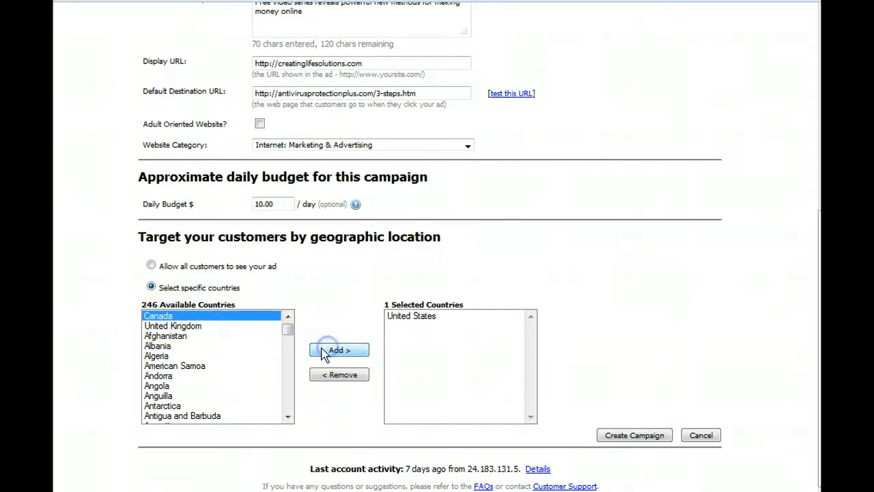
# - Add United Kingdom and Australia to the campaign's selected countries
pyautogui.click(180, 316)
pyautogui.click(329, 350)
pyautogui.scroll(-2, 218, 355)
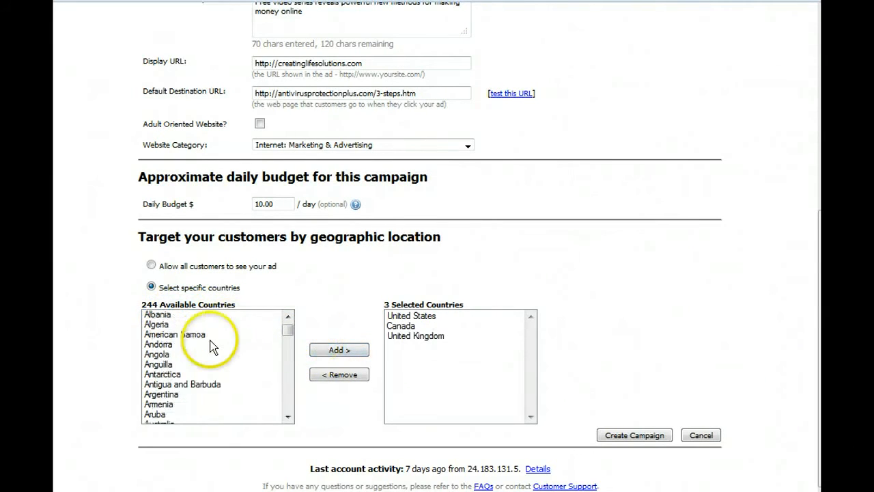
pyautogui.scroll(-2, 225, 373)
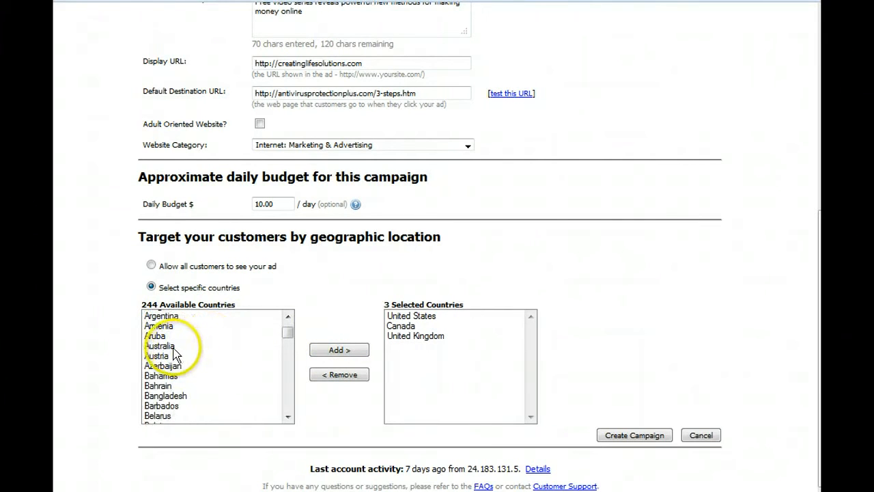
pyautogui.click(168, 346)
pyautogui.click(334, 349)
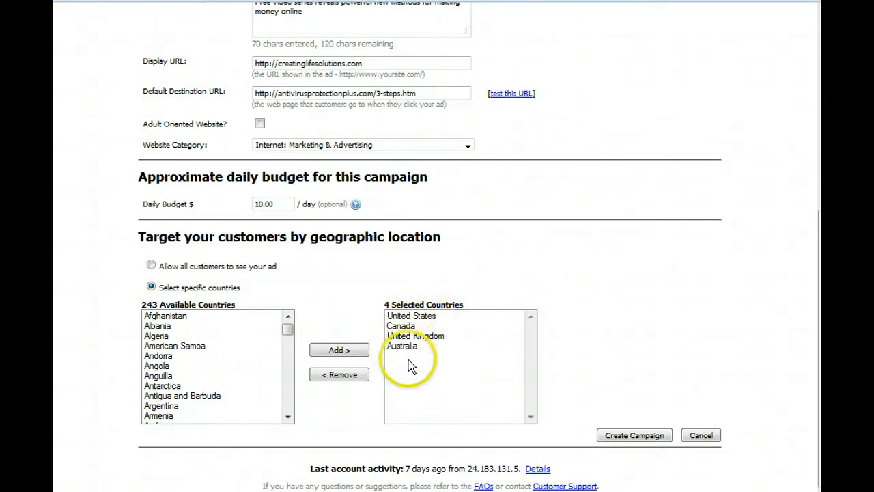
# - Remove Australia and United Kingdom from the campaign's selected countries
pyautogui.click(341, 304)
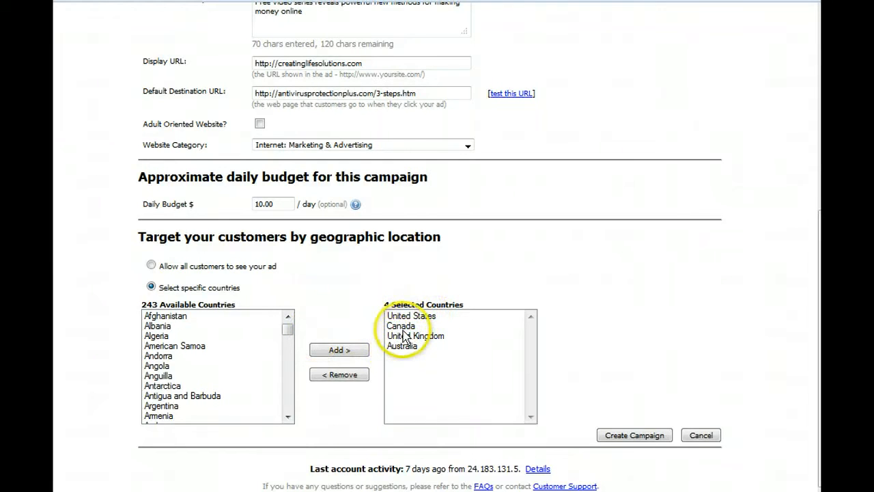
pyautogui.click(396, 346)
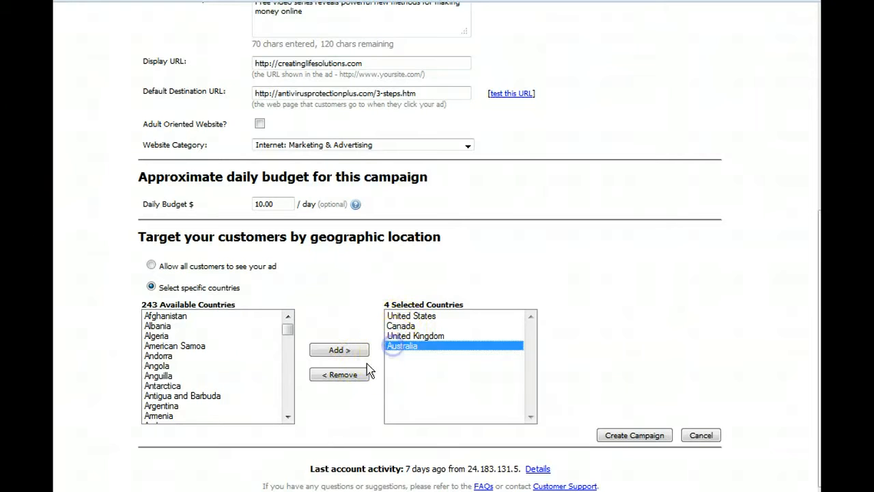
pyautogui.click(335, 375)
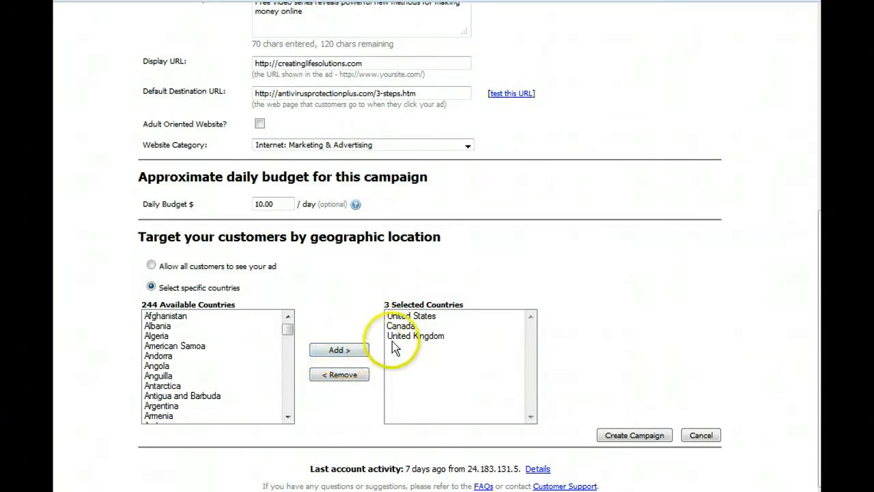
pyautogui.click(396, 336)
pyautogui.click(346, 374)
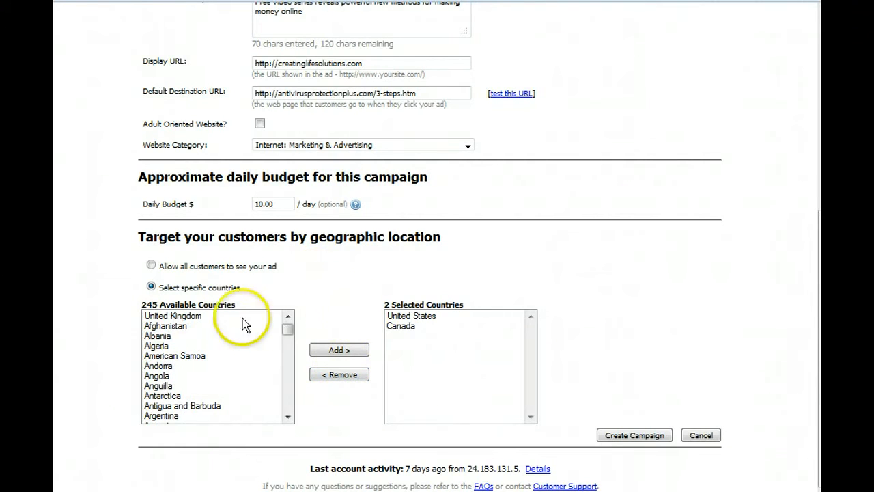
# - Add United Kingdom to the campaign's selected countries and create the campaign
pyautogui.click(198, 318)
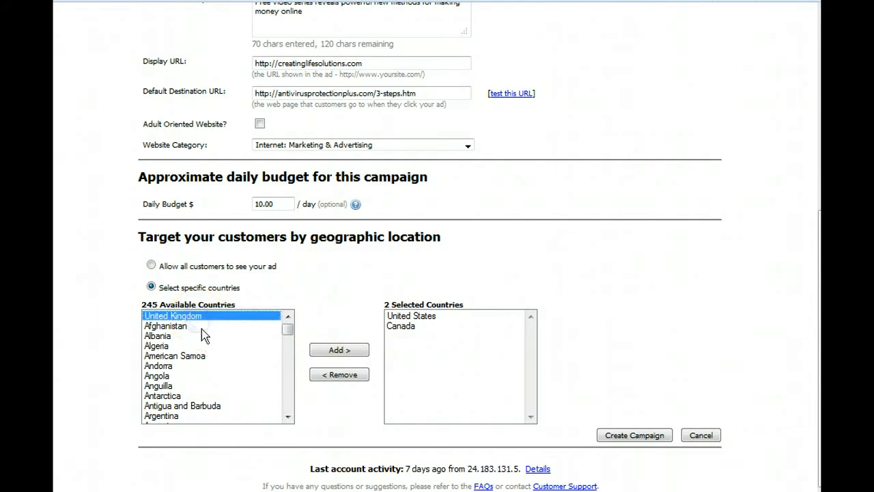
pyautogui.click(288, 417)
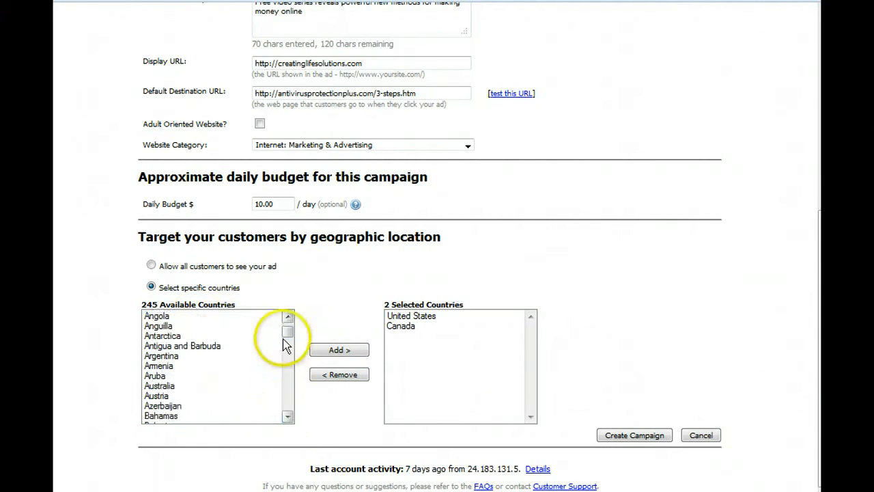
pyautogui.click(288, 316)
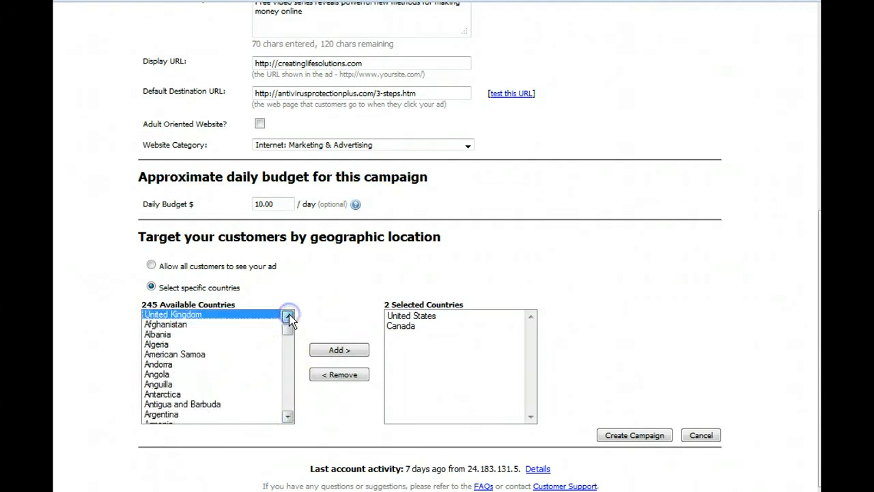
pyautogui.click(339, 349)
pyautogui.click(288, 417)
pyautogui.moveTo(289, 417); pyautogui.dragTo(288, 416)
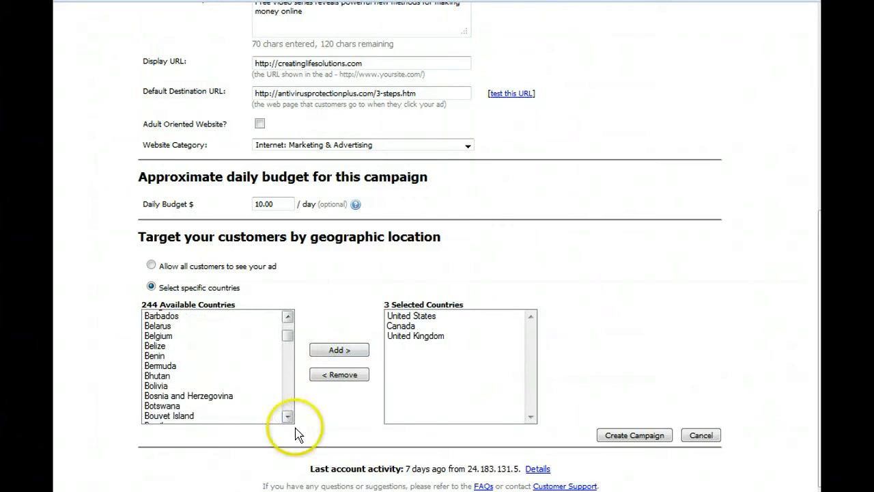
pyautogui.click(626, 437)
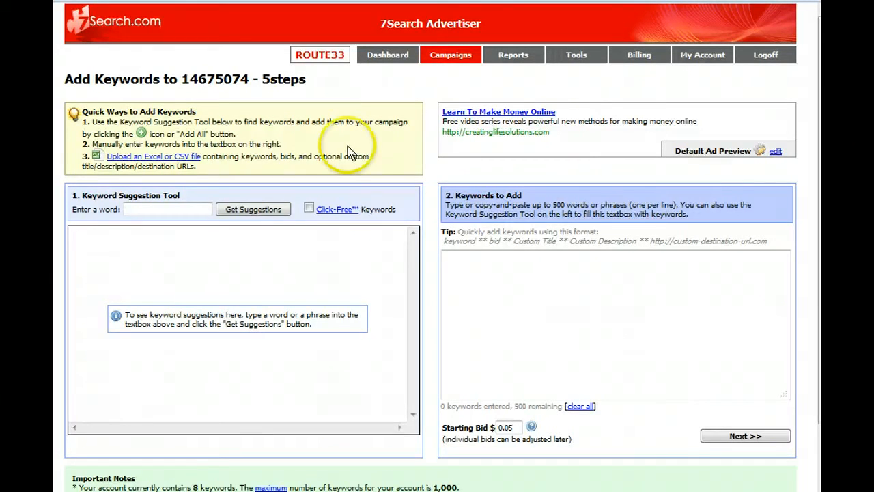
# - Get keyword suggestions for "flowers" in the Keyword Suggestion Tool
pyautogui.click(156, 208)
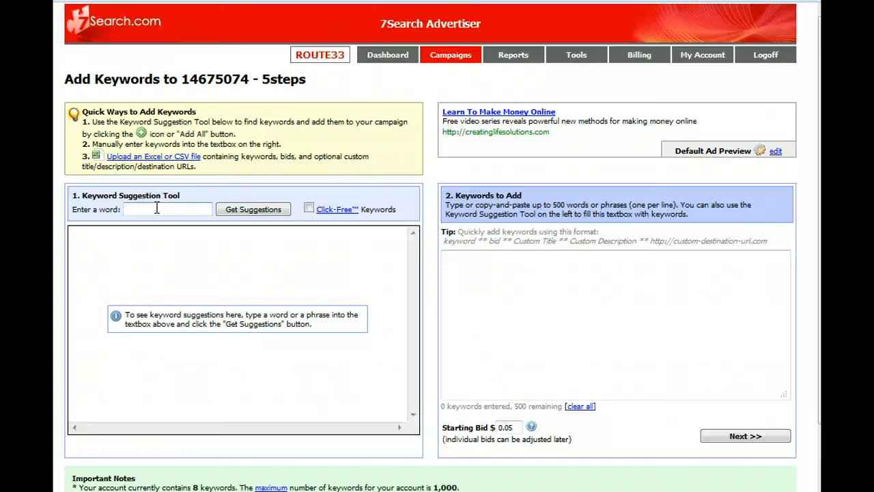
pyautogui.write('flowers')
pyautogui.click(244, 216)
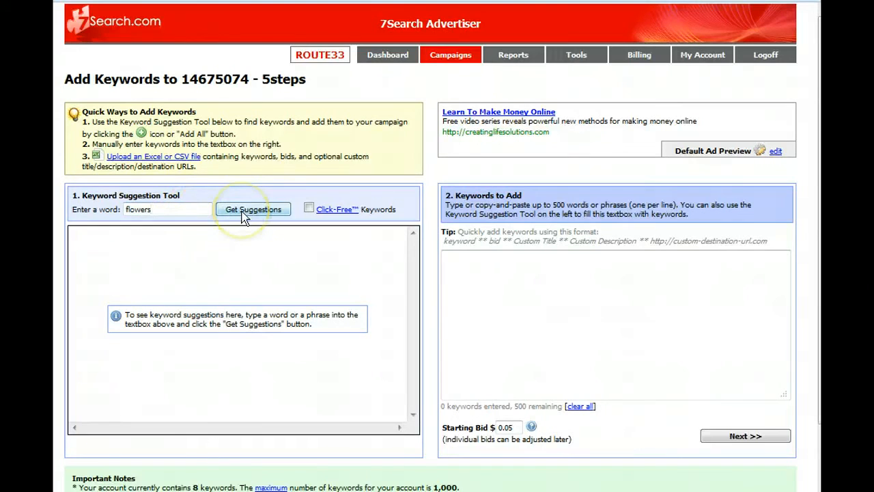
pyautogui.click(243, 211)
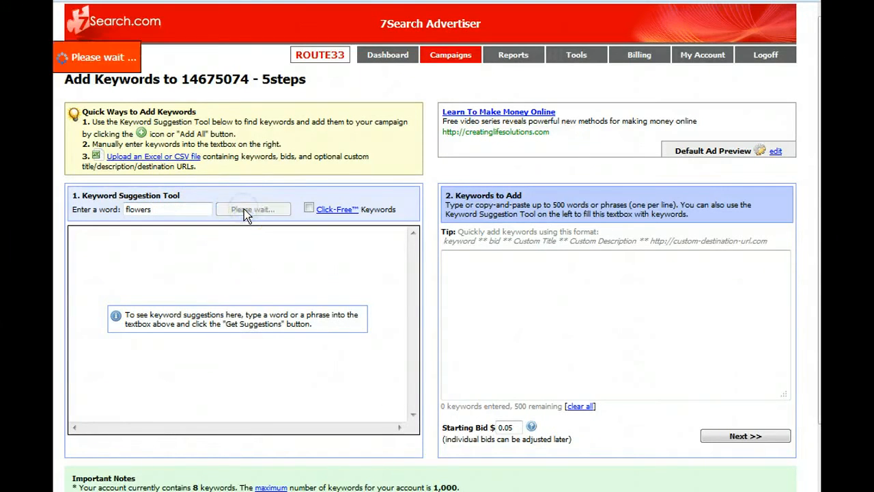
pyautogui.click(232, 258)
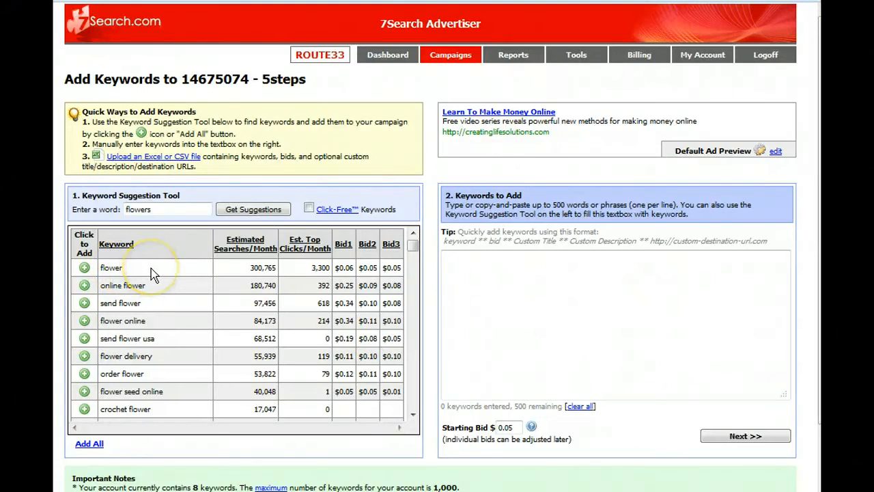
# - Look up keyword suggestions for "football" and for "nfl jerseys"
pyautogui.moveTo(153, 210); pyautogui.dragTo(123, 210)
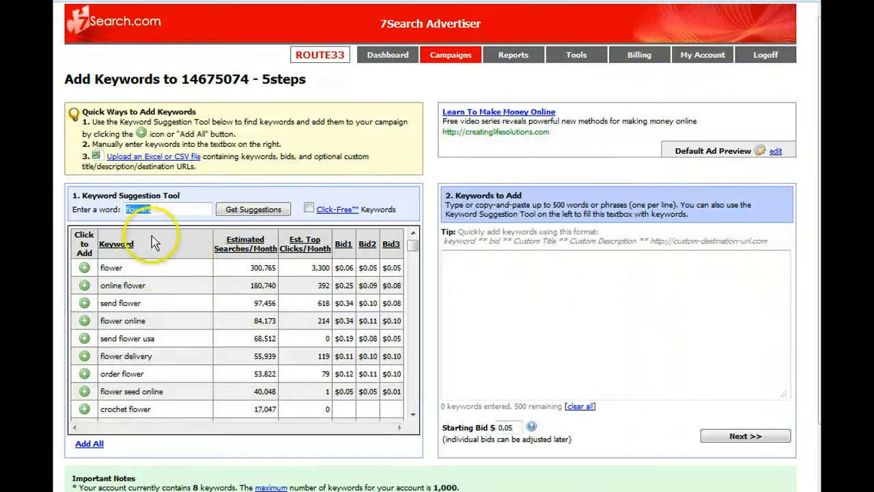
pyautogui.write('football')
pyautogui.click(247, 211)
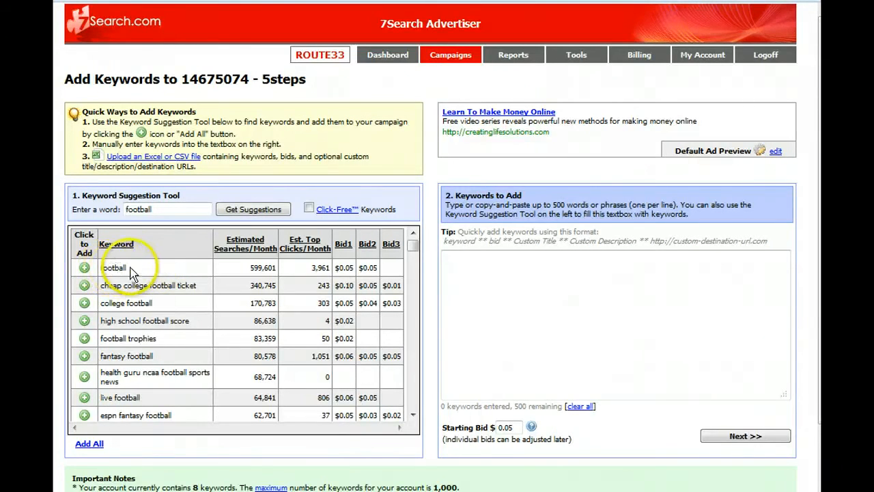
pyautogui.moveTo(156, 209); pyautogui.dragTo(101, 206)
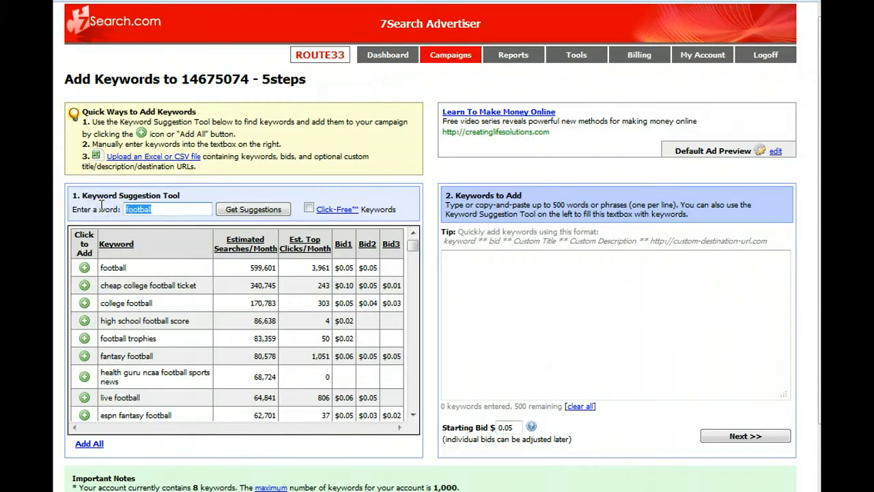
pyautogui.write('nfl jerseys')
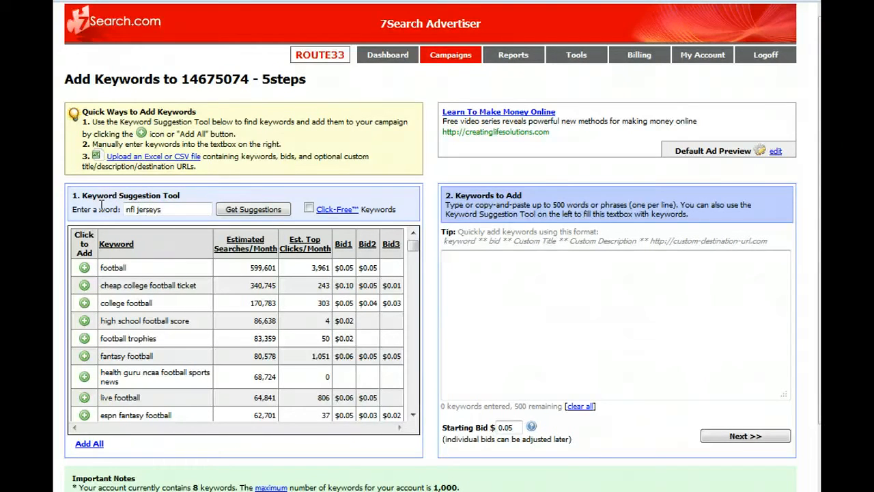
pyautogui.click(262, 211)
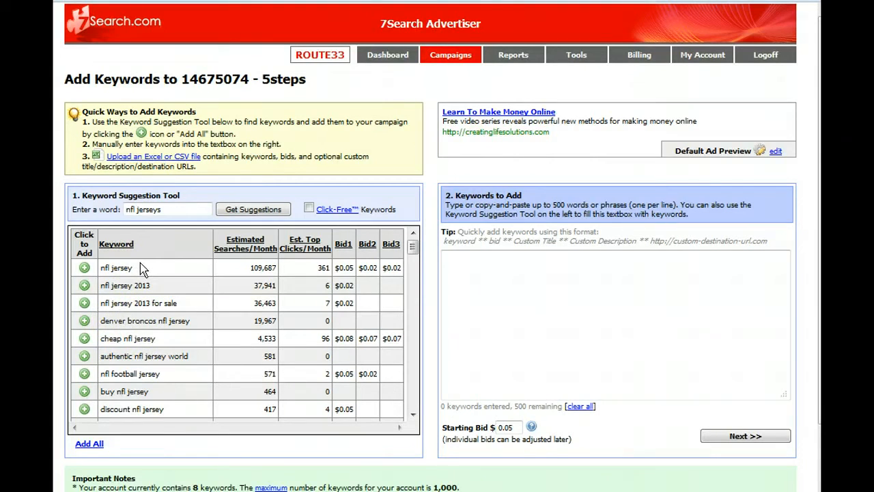
# - Look up keyword suggestions for "make money online" and for "money"
pyautogui.moveTo(171, 209); pyautogui.dragTo(97, 212)
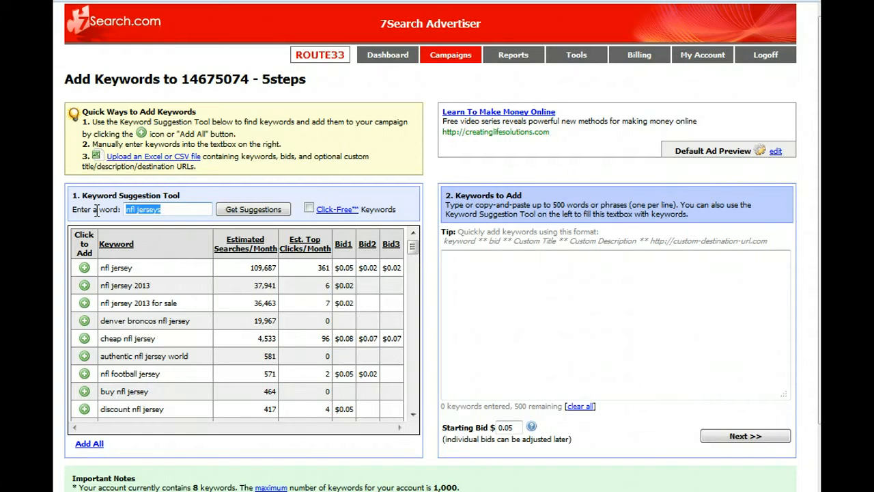
pyautogui.write('make money onlin')
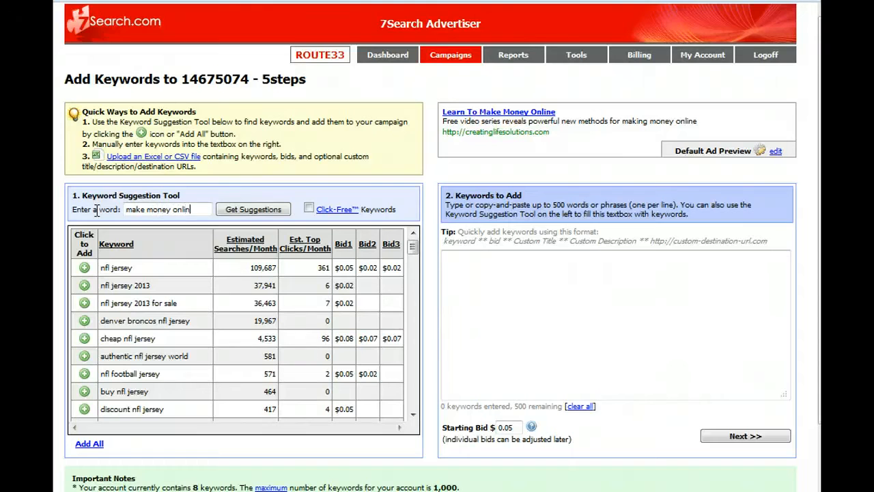
pyautogui.click(231, 209)
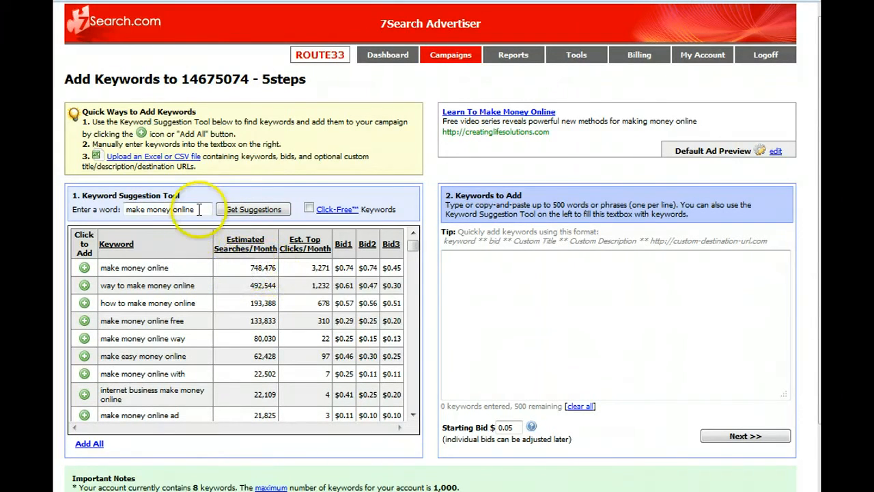
pyautogui.moveTo(204, 209); pyautogui.dragTo(106, 209)
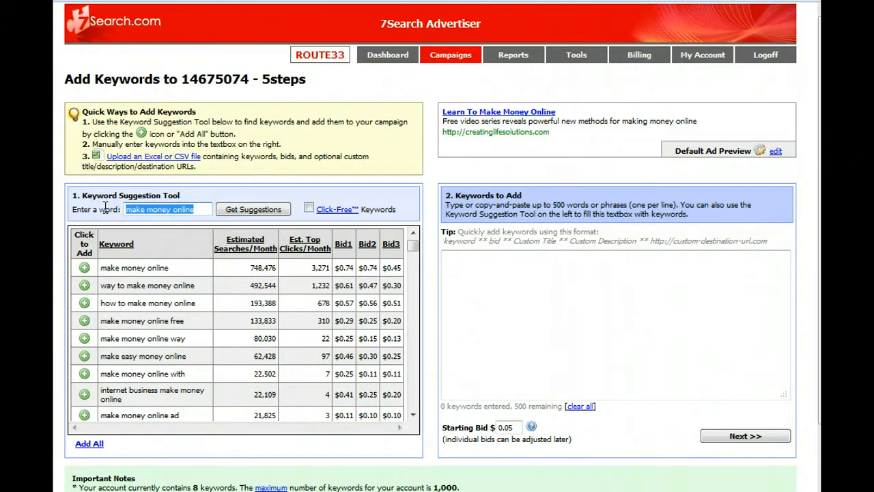
pyautogui.write('money')
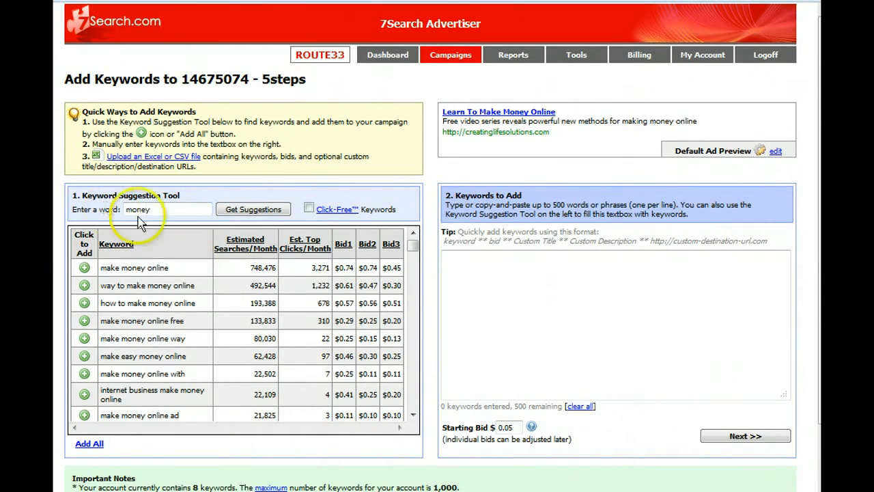
pyautogui.click(226, 209)
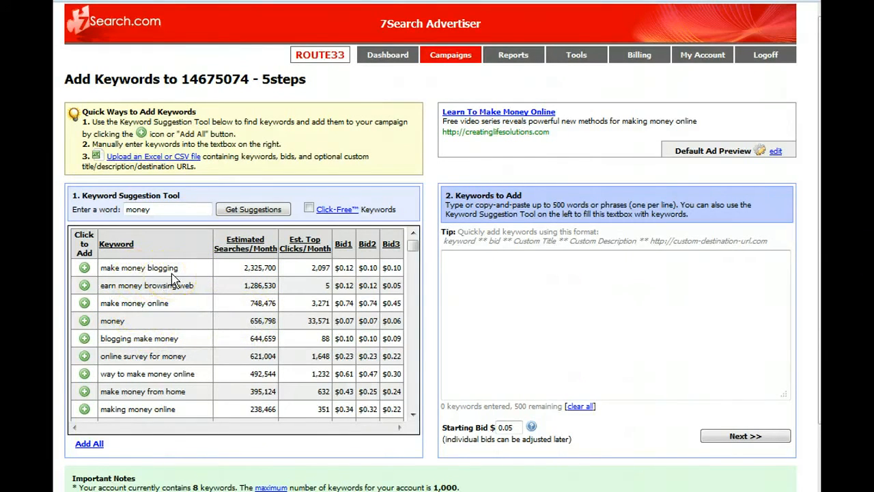
# - Get keyword suggestions for "make money online" again and sort them by estimated top clicks per month
pyautogui.moveTo(167, 209); pyautogui.dragTo(94, 210)
pyautogui.write('make money online')
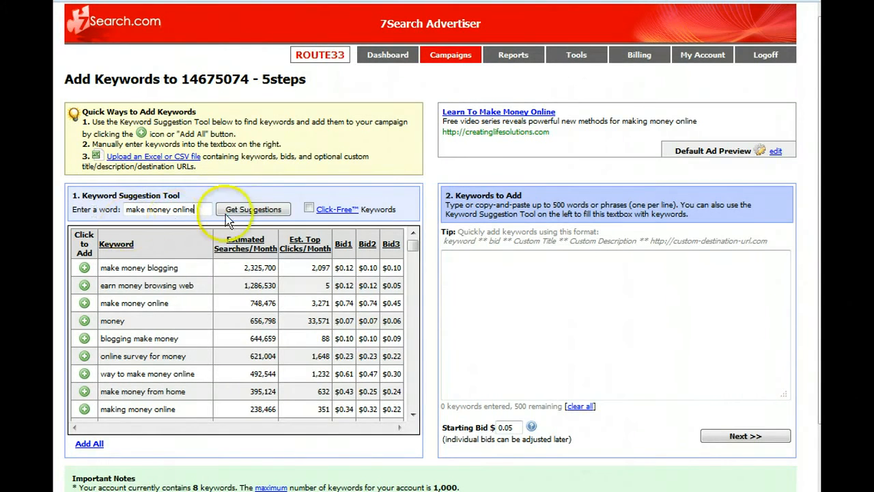
pyautogui.click(252, 210)
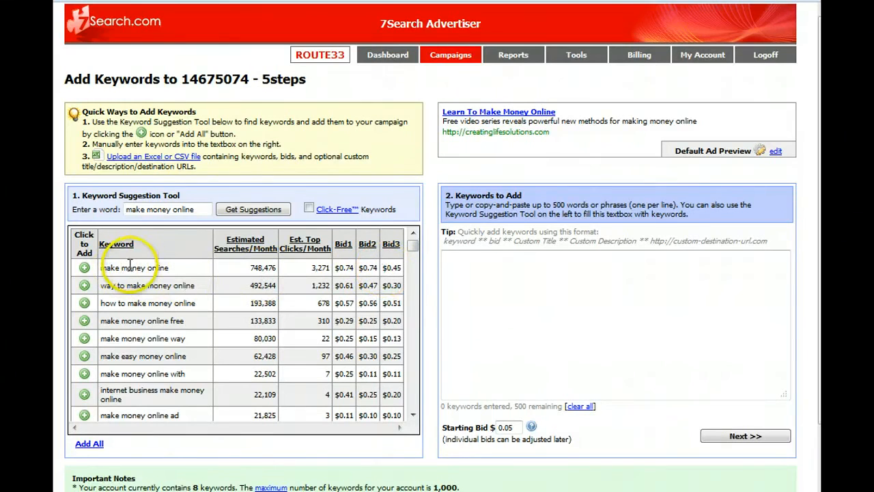
pyautogui.click(305, 247)
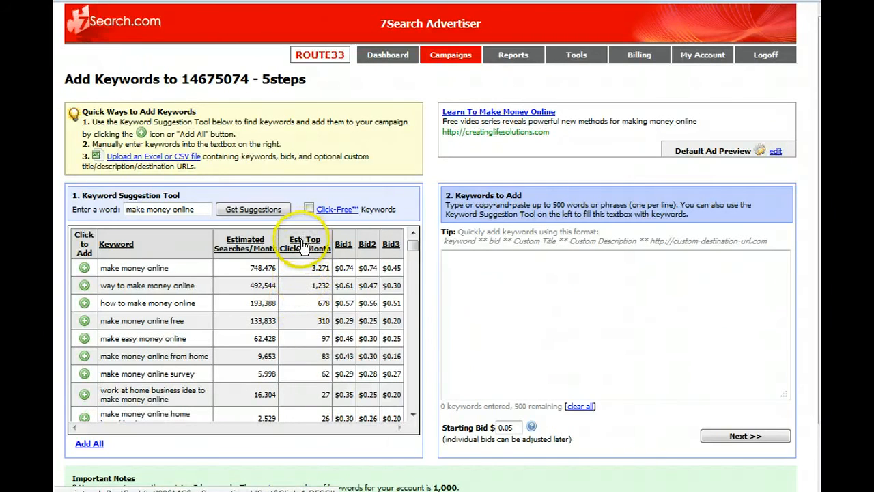
pyautogui.click(301, 247)
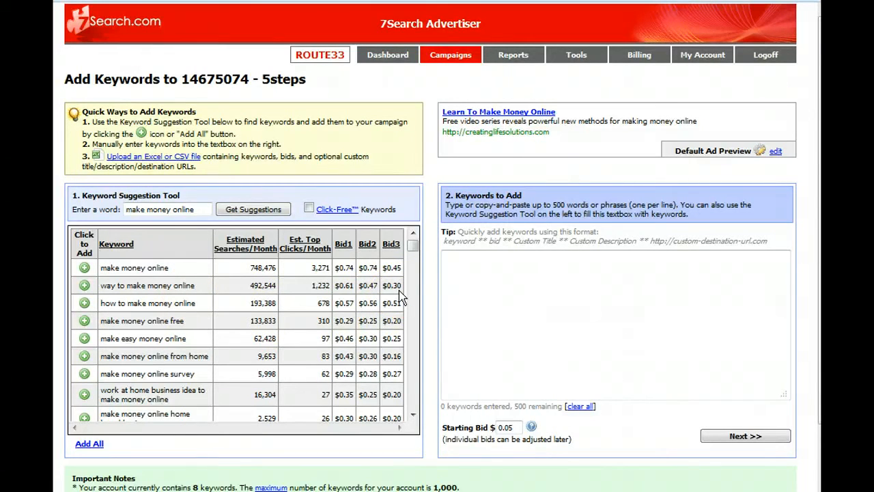
pyautogui.click(402, 284)
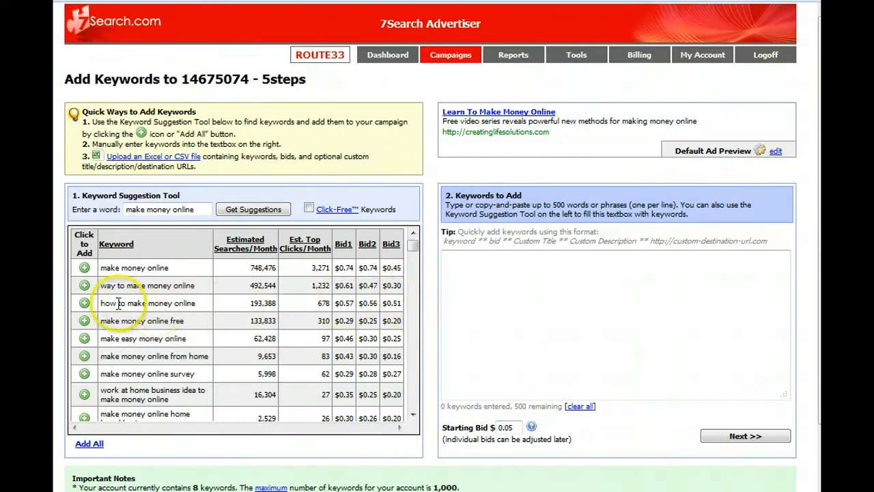
# - Add the suggested keywords "way to make money online" and "make money online free" to the campaign and submit them
pyautogui.click(84, 285)
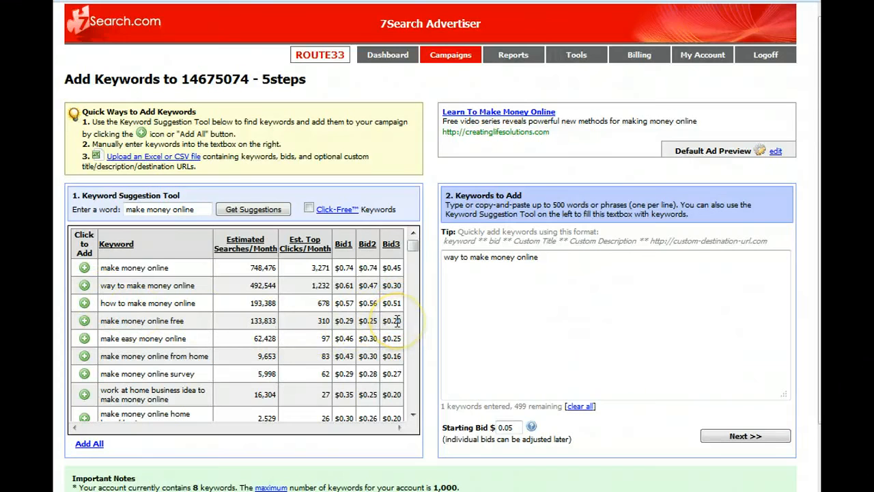
pyautogui.click(84, 321)
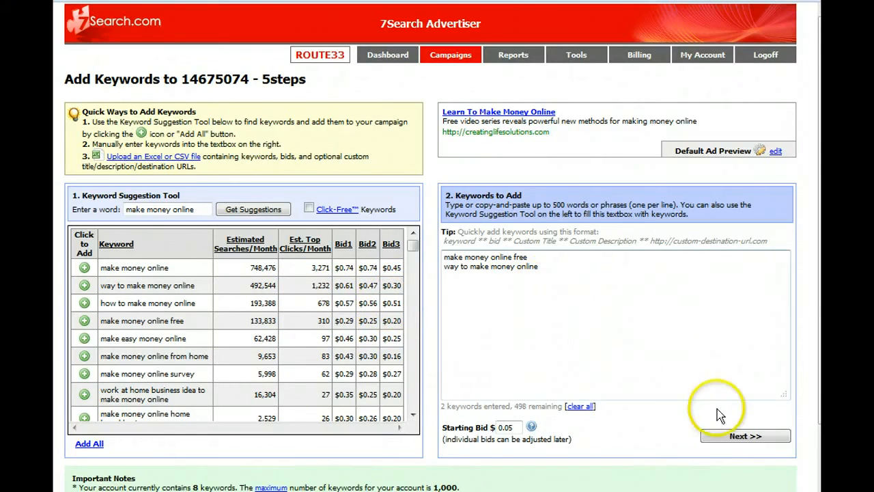
pyautogui.click(732, 442)
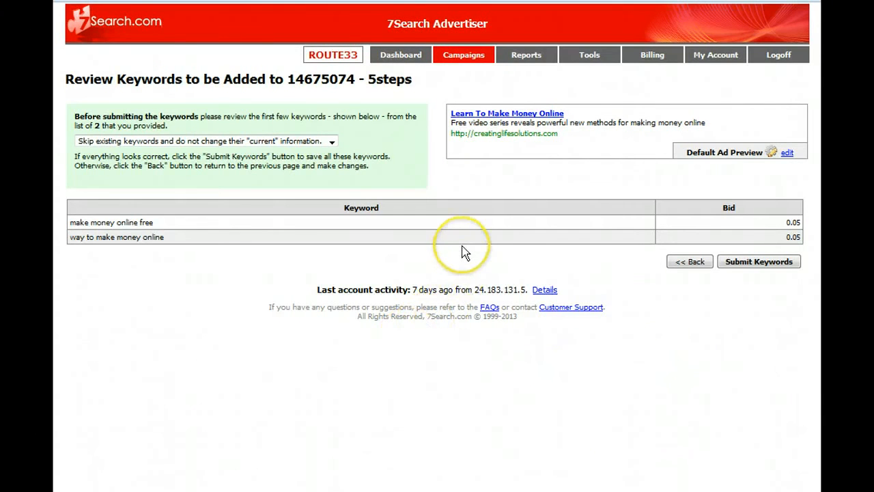
pyautogui.click(749, 263)
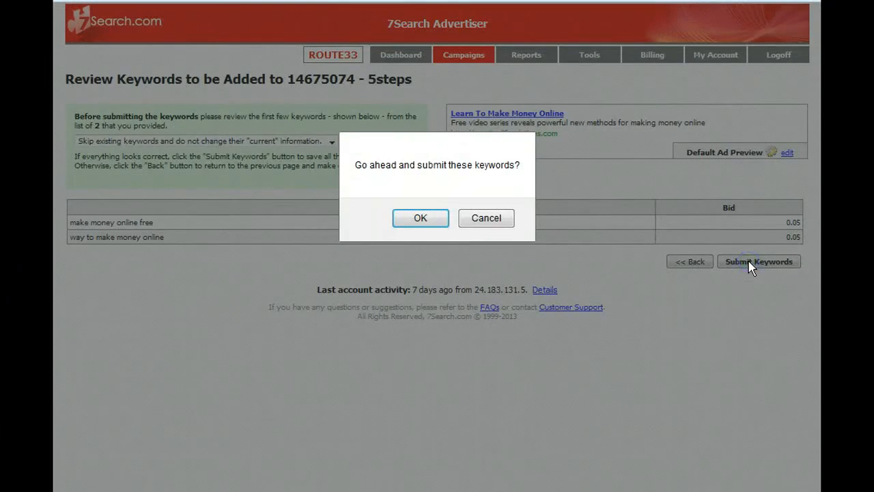
pyautogui.click(414, 218)
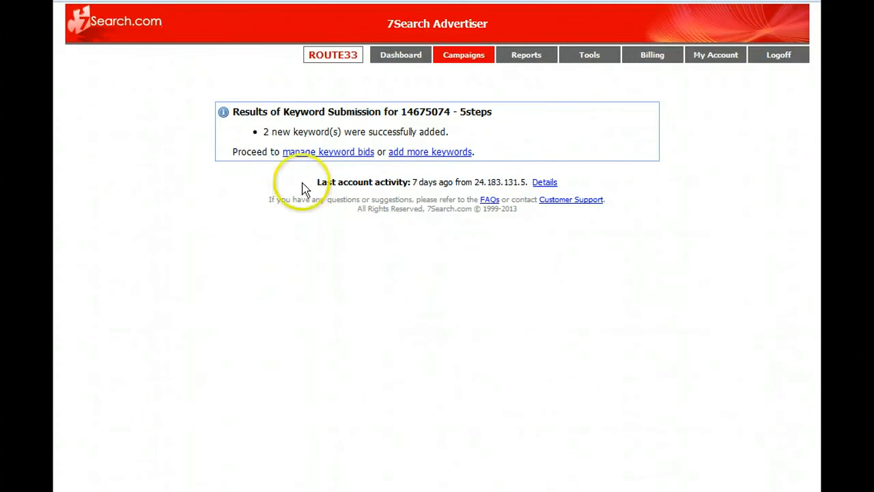
# - Go to the campaign's keyword bid management and examine the top bidders for "make money online free"
pyautogui.click(311, 154)
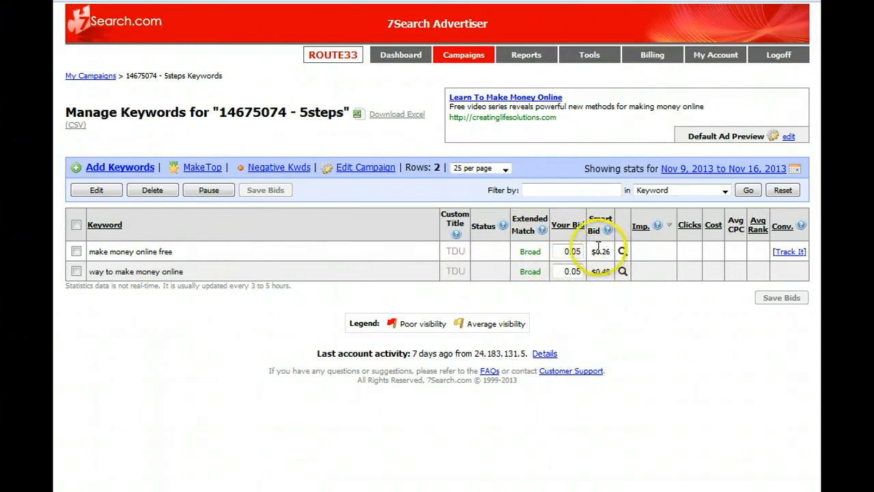
pyautogui.click(623, 252)
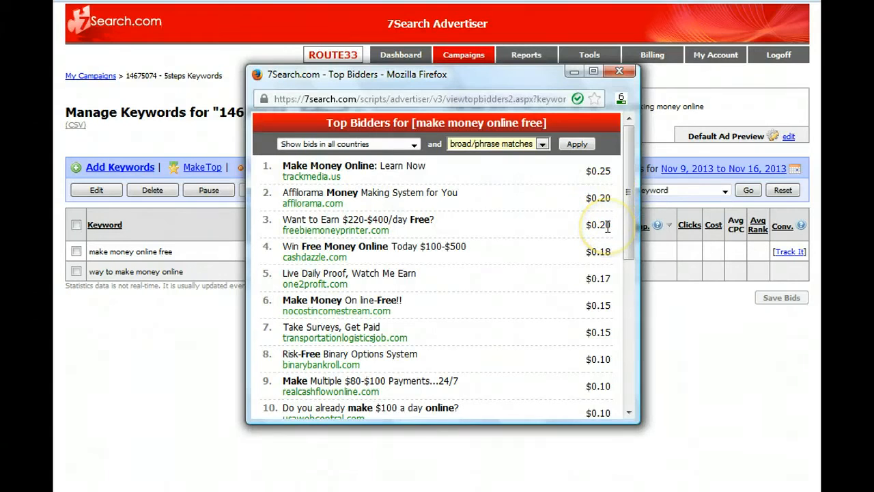
pyautogui.moveTo(629, 214); pyautogui.dragTo(619, 267)
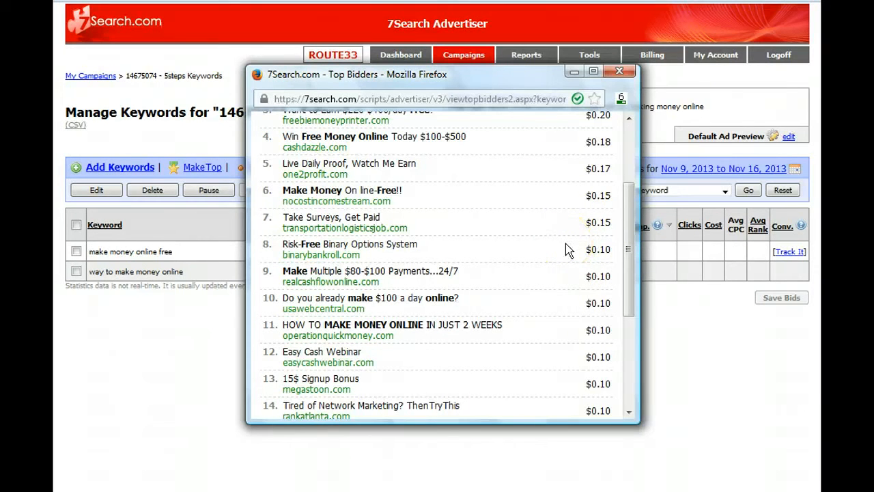
pyautogui.click(619, 71)
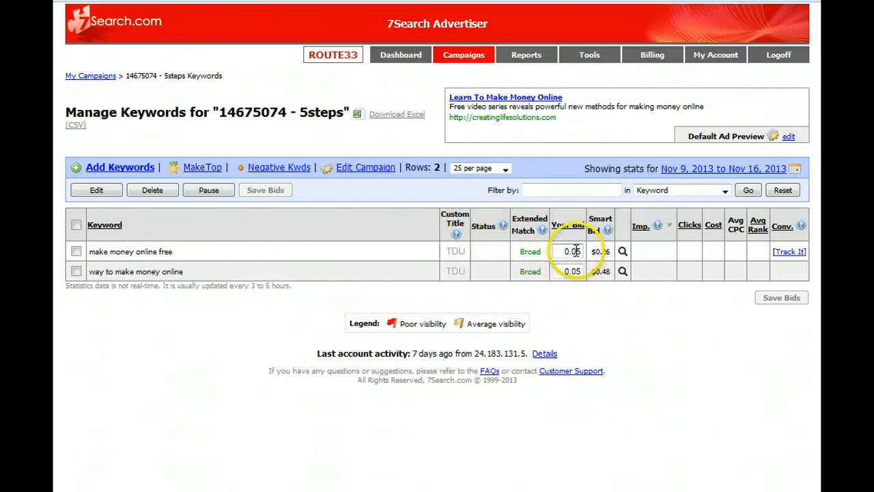
# - Set the bid for the keyword "make money online free" to 0.11
pyautogui.doubleClick(573, 251)
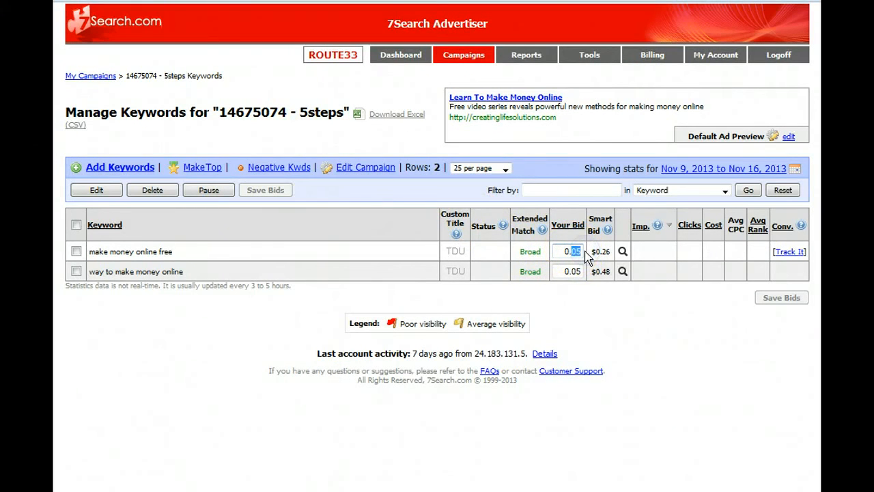
pyautogui.write('11')
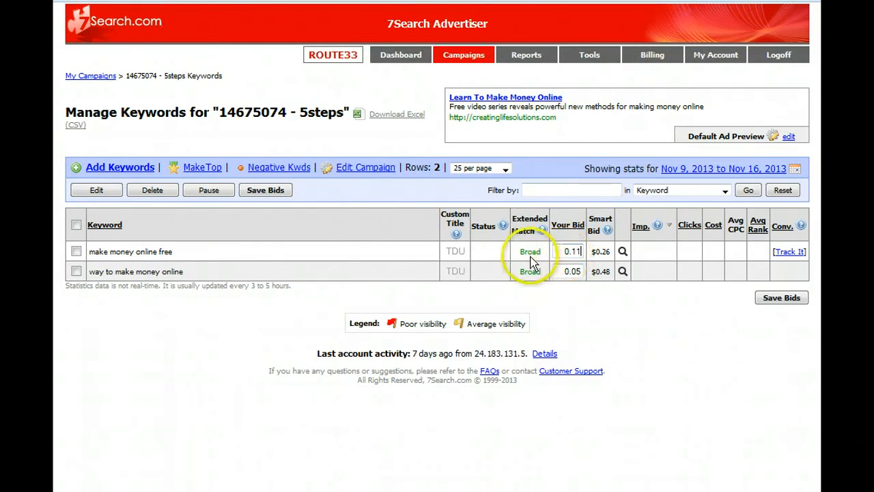
# - Check the top bidders for "way to make money online", then set that keyword's bid to 0.11 and save the bids
pyautogui.click(621, 272)
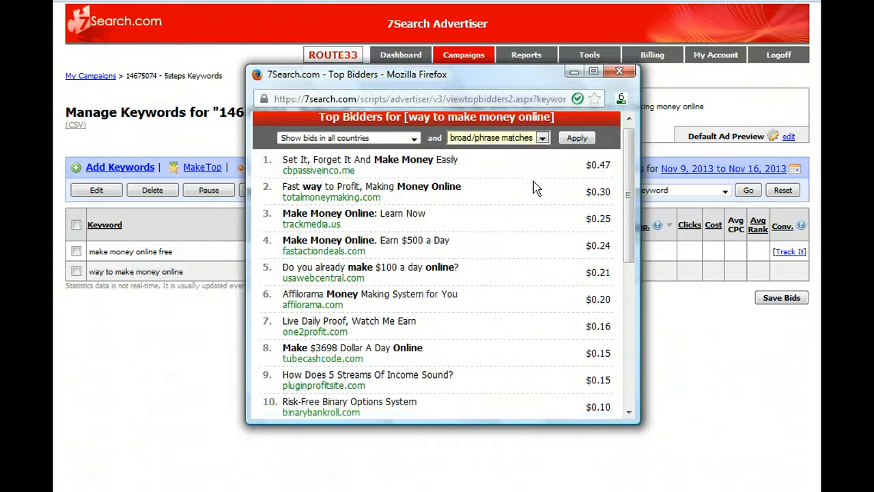
pyautogui.scroll(-3, 533, 181)
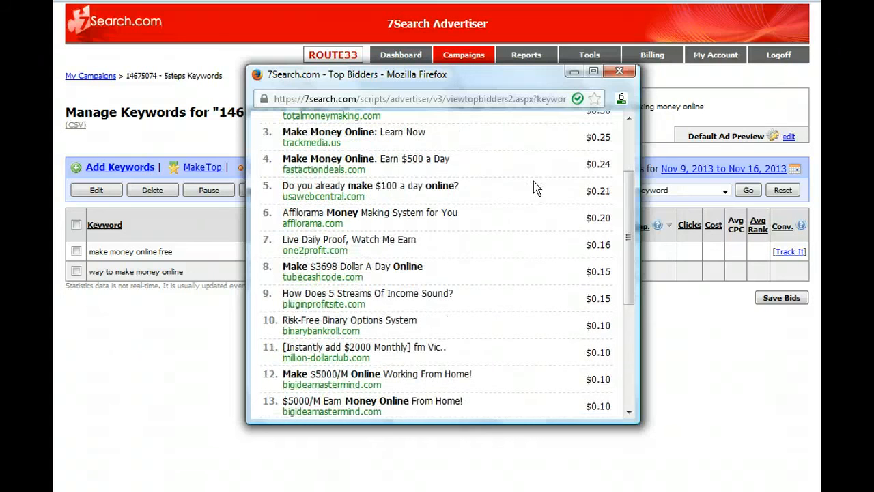
pyautogui.scroll(3, 535, 198)
pyautogui.scroll(-3, 532, 226)
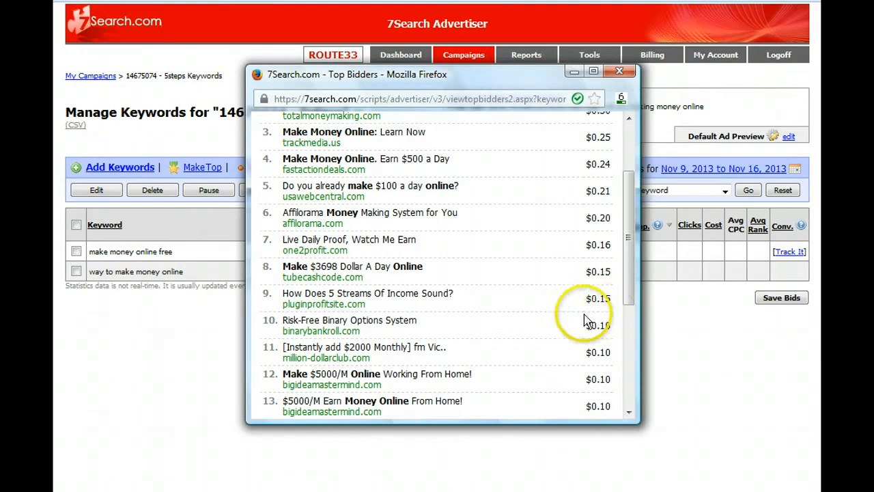
pyautogui.click(619, 71)
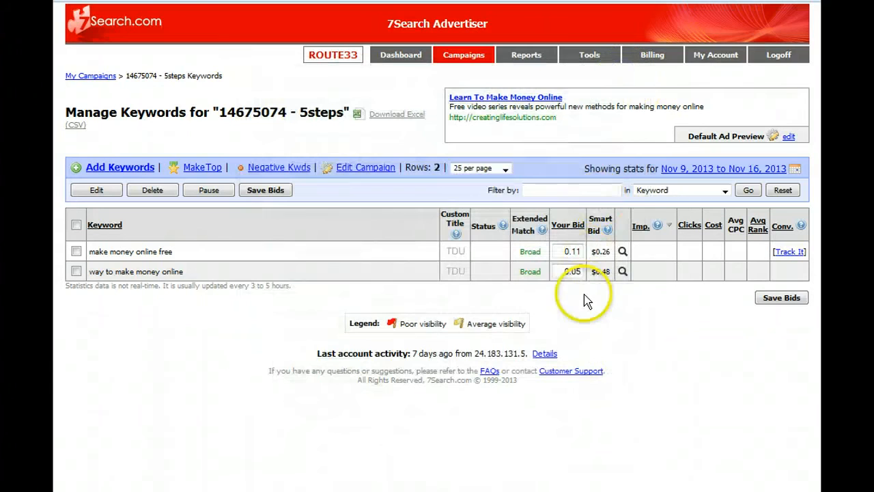
pyautogui.doubleClick(573, 273)
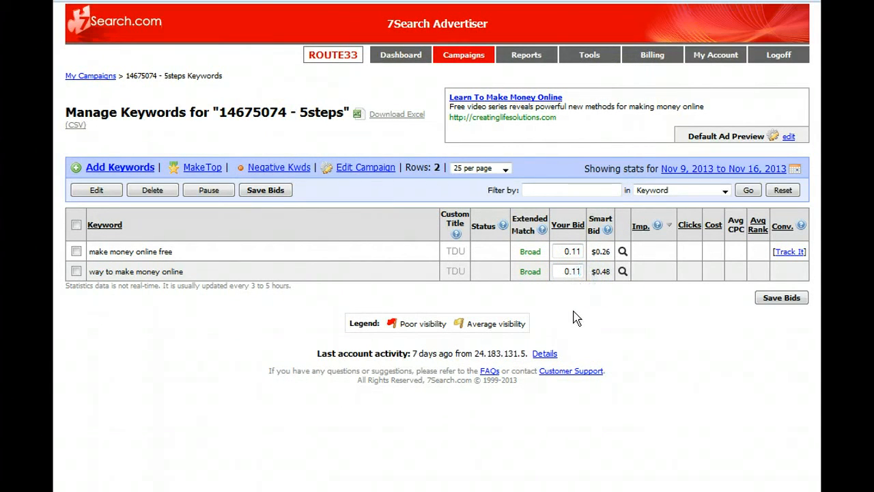
pyautogui.click(777, 297)
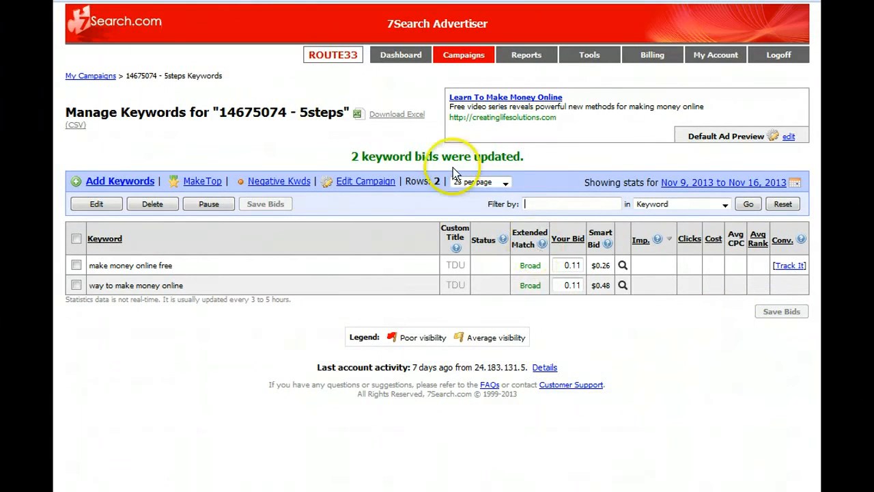
# - Look over the advertiser account dashboard
pyautogui.click(393, 58)
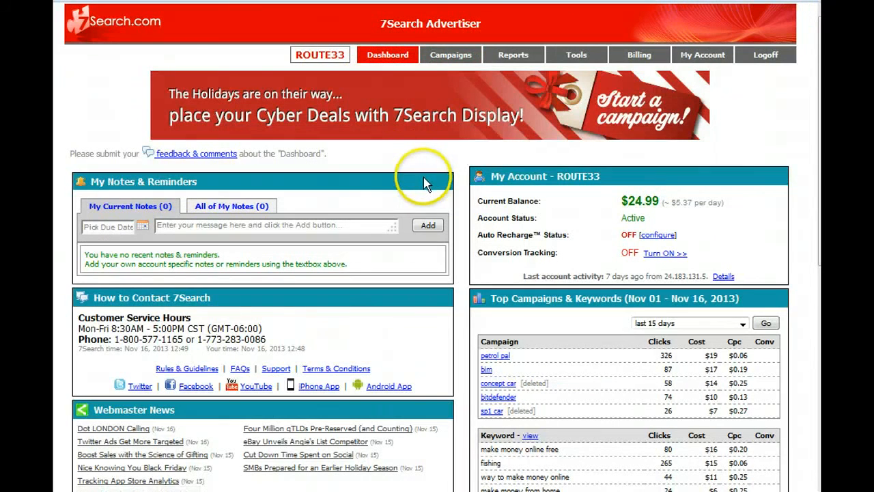
pyautogui.scroll(-3, 426, 183)
pyautogui.scroll(3, 426, 183)
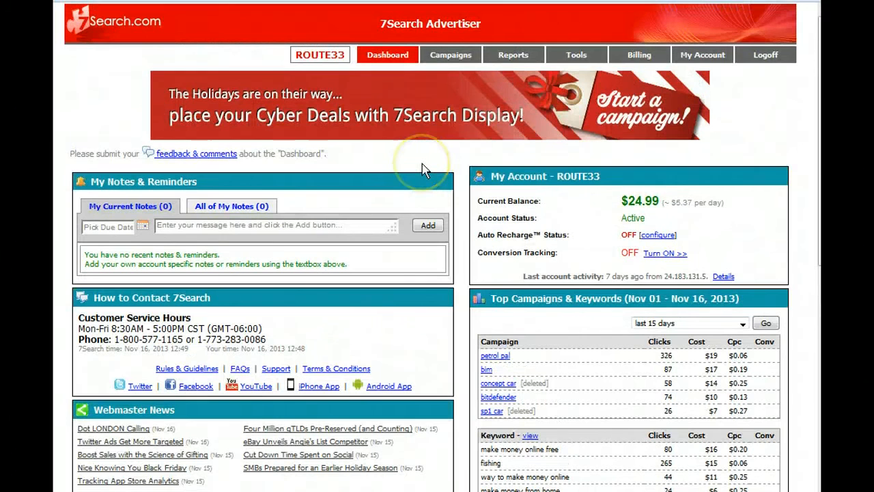
# - Open the keywords of the 5steps campaign and examine the top bidders for "make money online free" in all countries
pyautogui.click(450, 55)
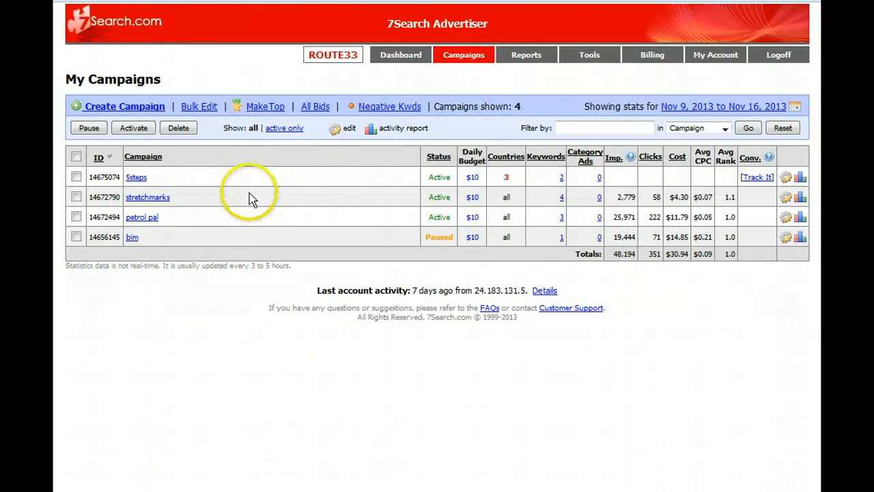
pyautogui.click(135, 177)
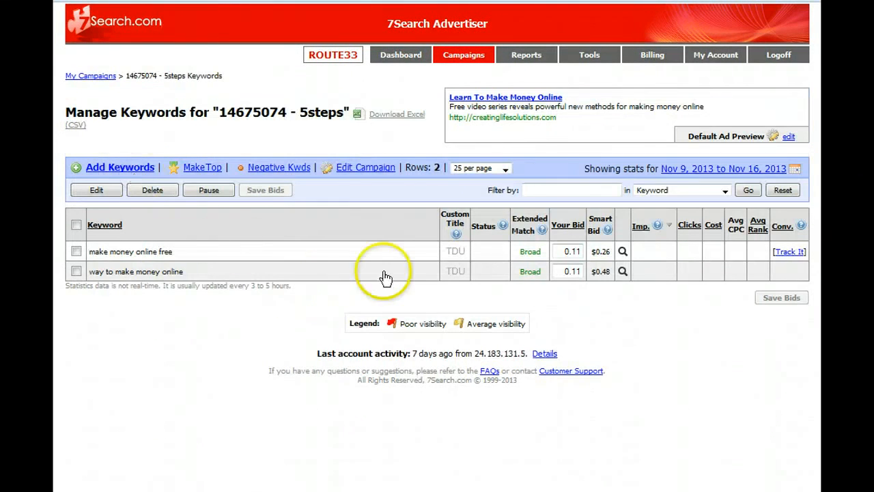
pyautogui.click(623, 251)
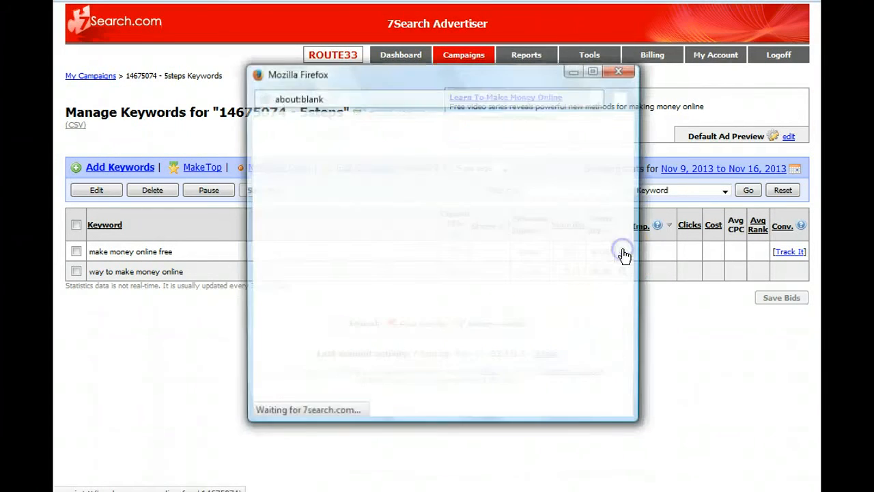
pyautogui.moveTo(630, 190); pyautogui.dragTo(625, 226)
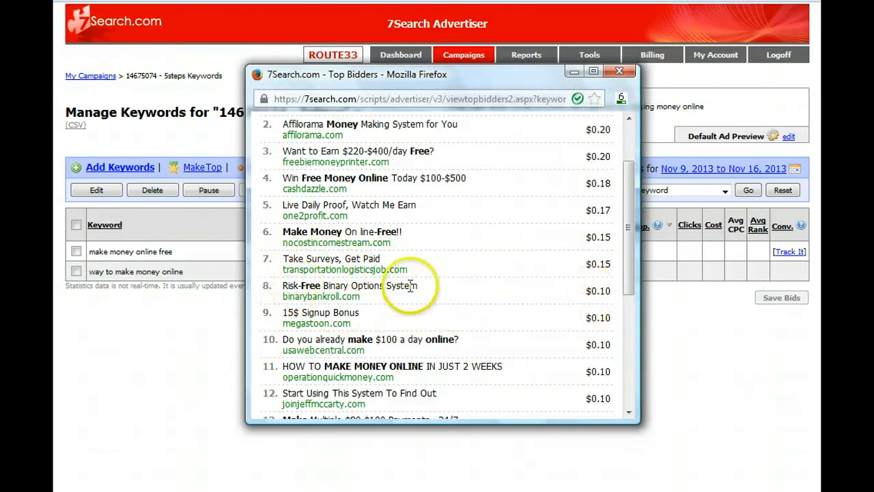
pyautogui.scroll(1, 366, 260)
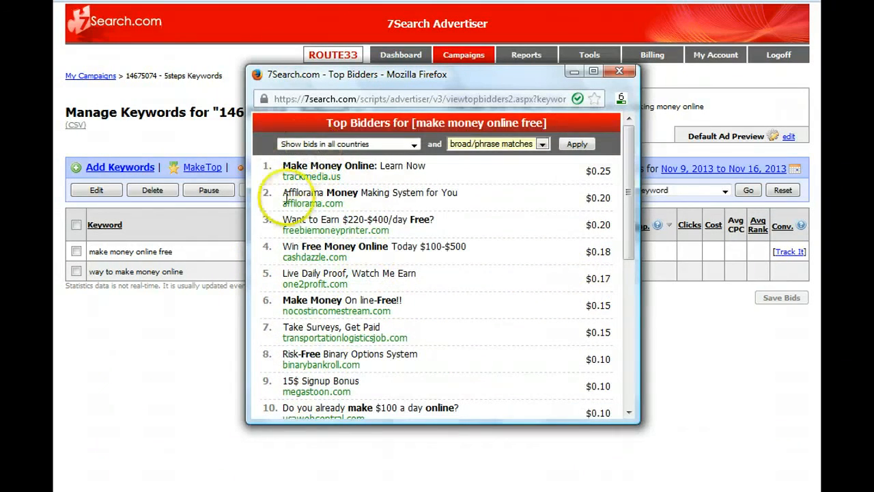
pyautogui.scroll(-4, 328, 300)
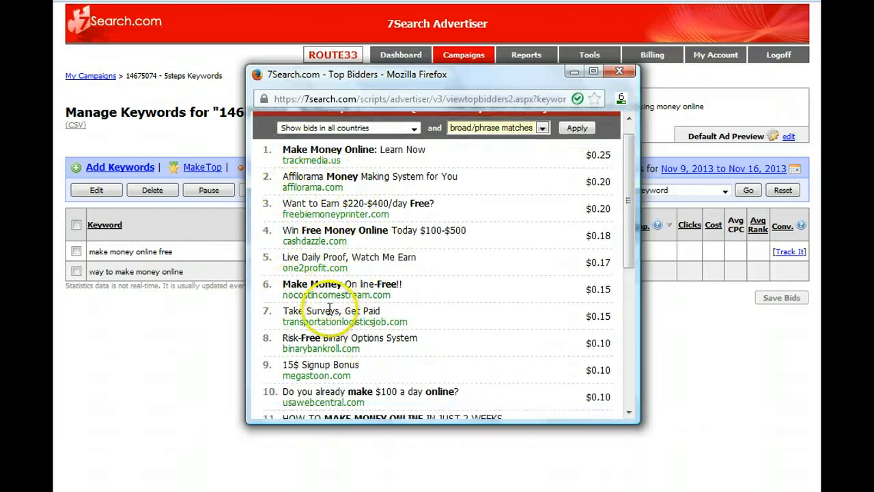
pyautogui.scroll(2, 332, 315)
pyautogui.scroll(2, 332, 315)
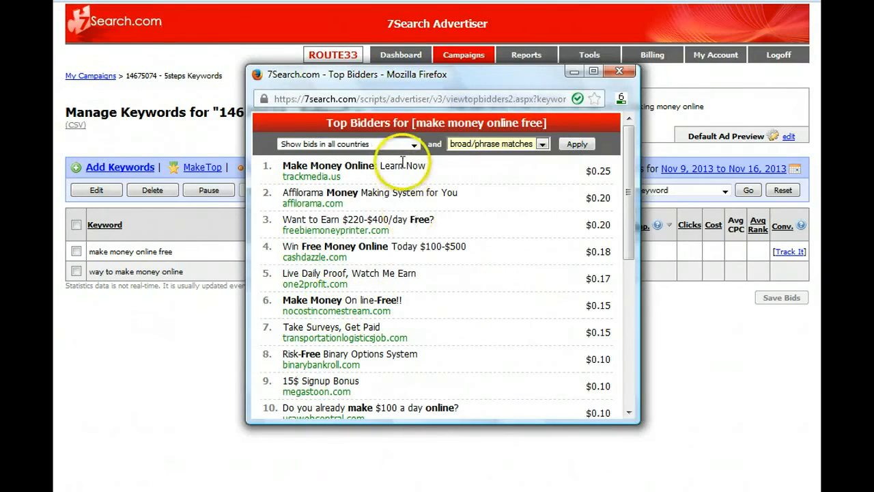
# - Filter the top bidders for "make money online free" to Canada, review the bids and close the list
pyautogui.click(414, 144)
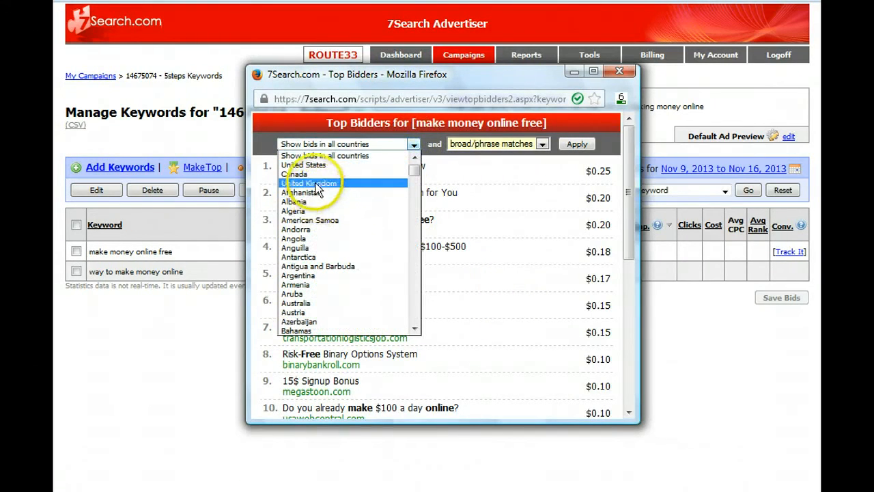
pyautogui.click(310, 174)
pyautogui.click(577, 144)
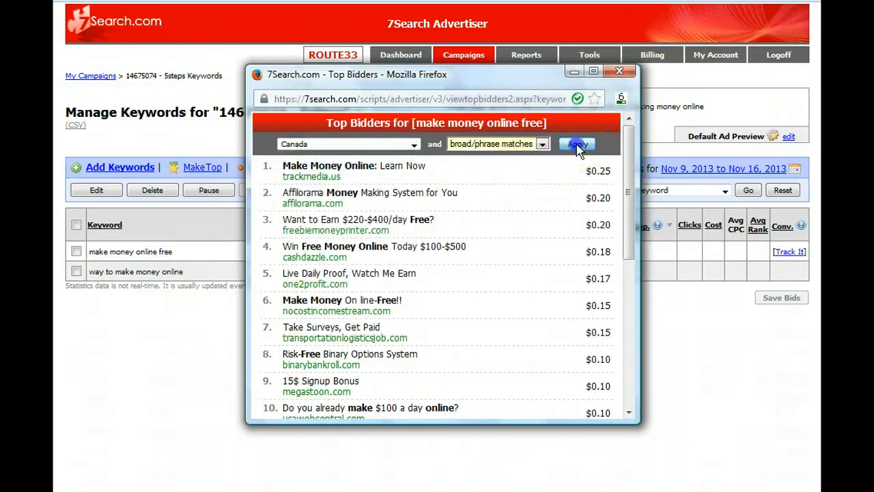
pyautogui.scroll(-1, 552, 229)
pyautogui.scroll(-2, 551, 229)
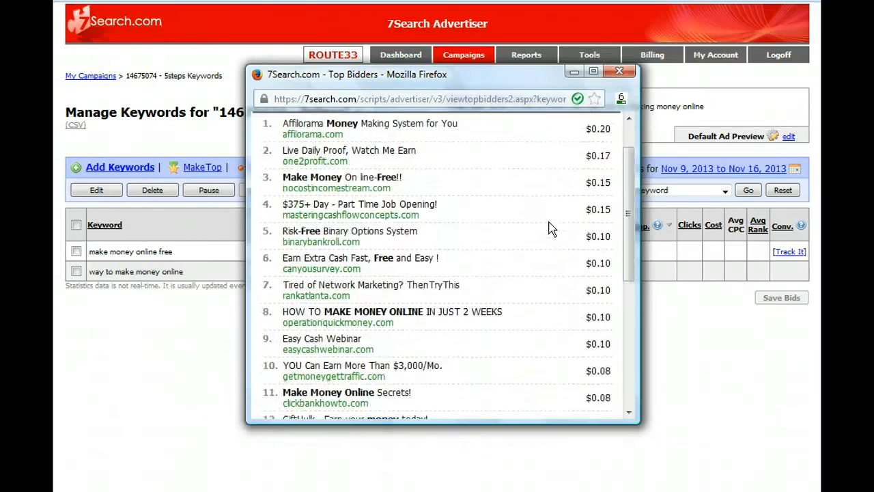
pyautogui.scroll(4, 551, 229)
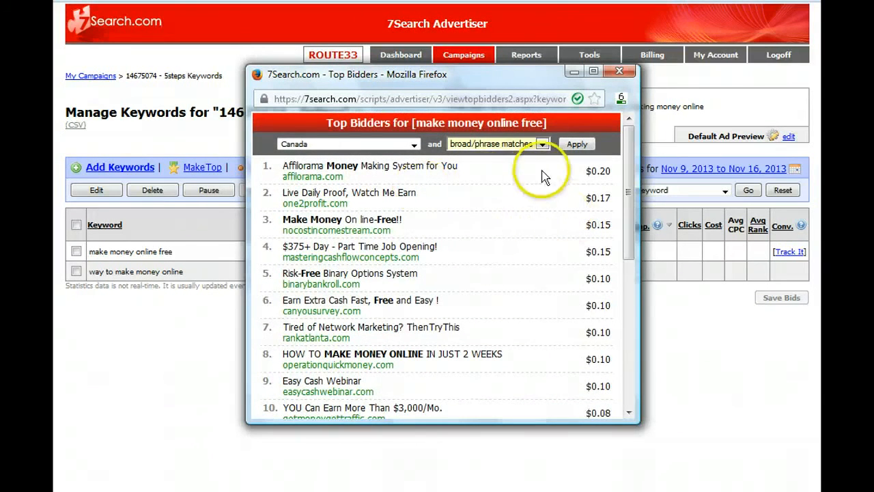
pyautogui.click(619, 71)
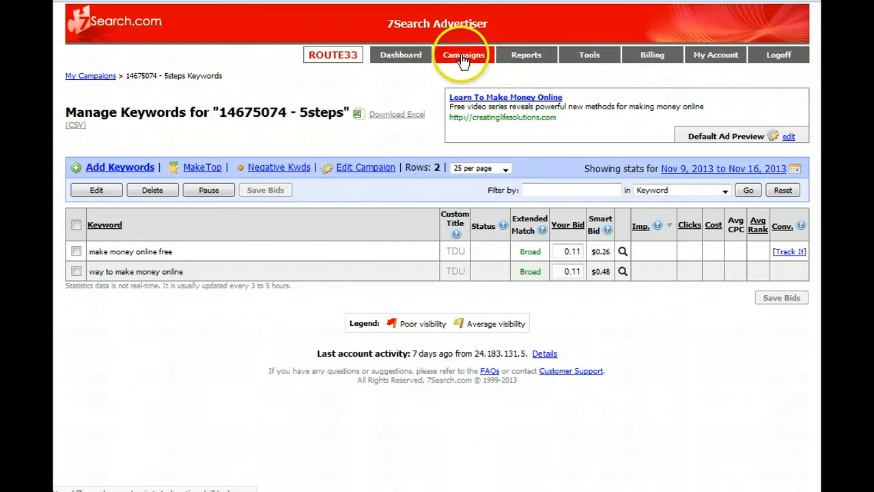
# - Return to the campaign list by way of the dashboard and open the keywords of the paused bim campaign
pyautogui.click(399, 58)
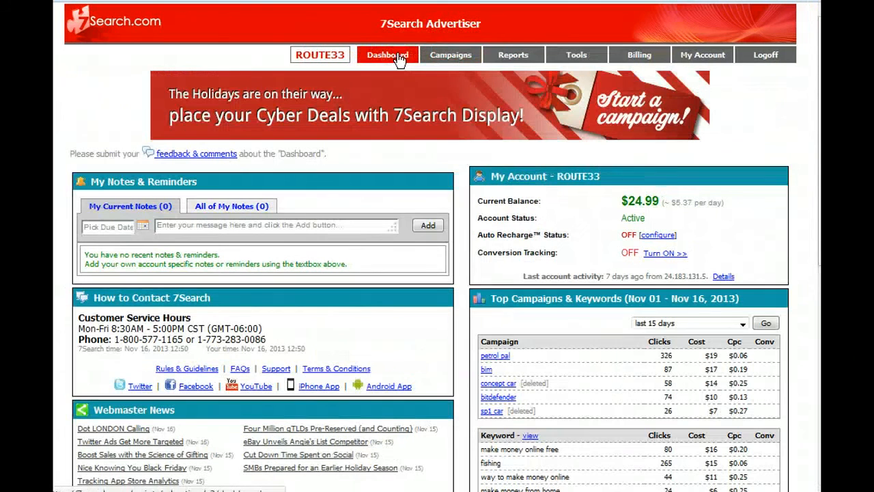
pyautogui.click(451, 55)
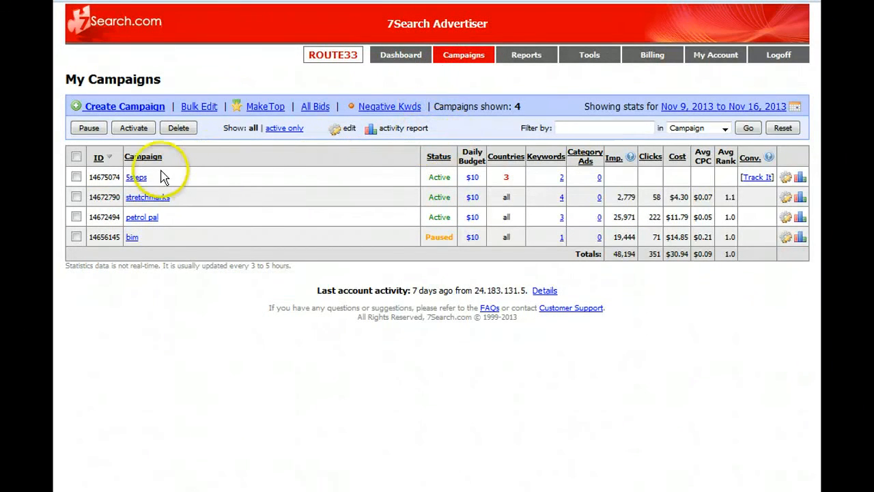
pyautogui.click(136, 178)
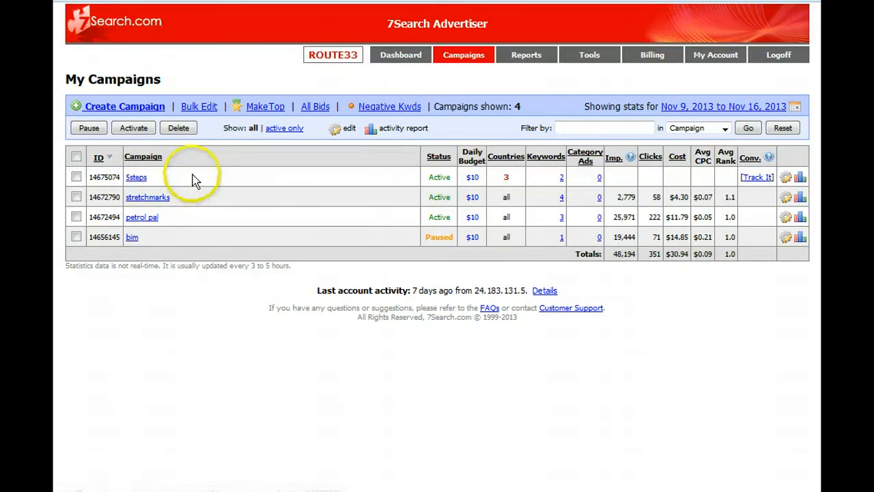
pyautogui.click(132, 238)
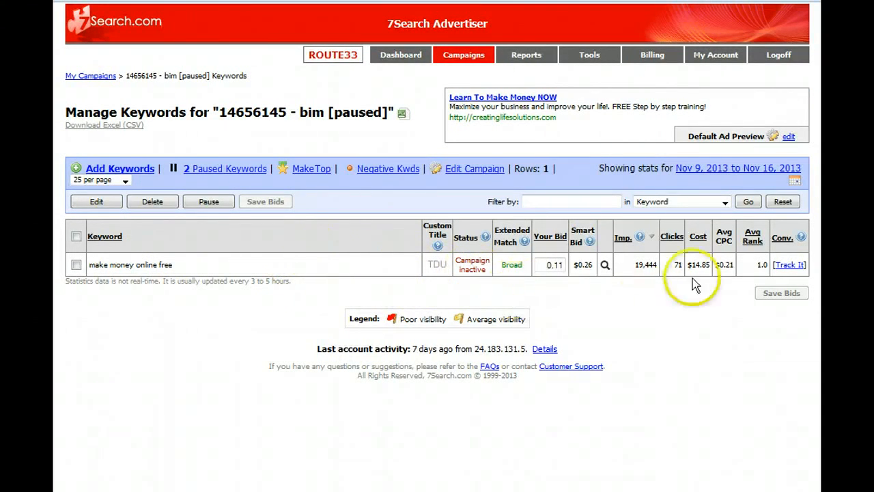
# - Show the bim campaign's keyword statistics for yesterday
pyautogui.click(794, 178)
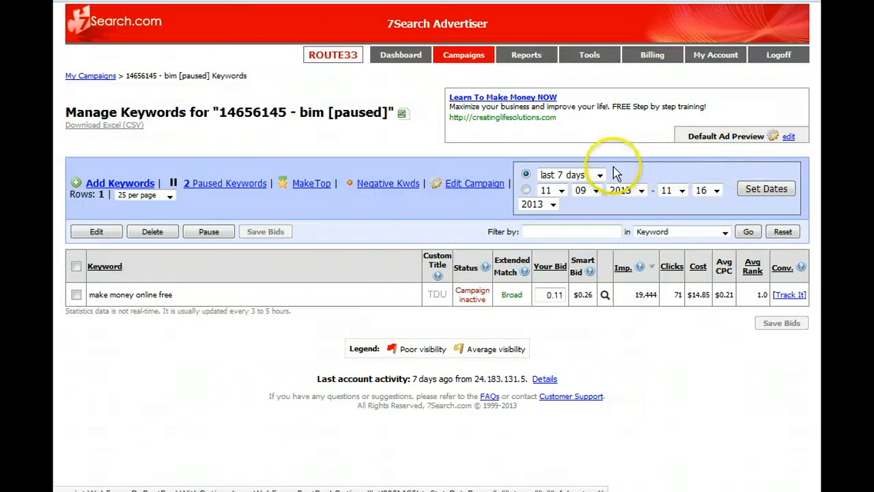
pyautogui.click(599, 175)
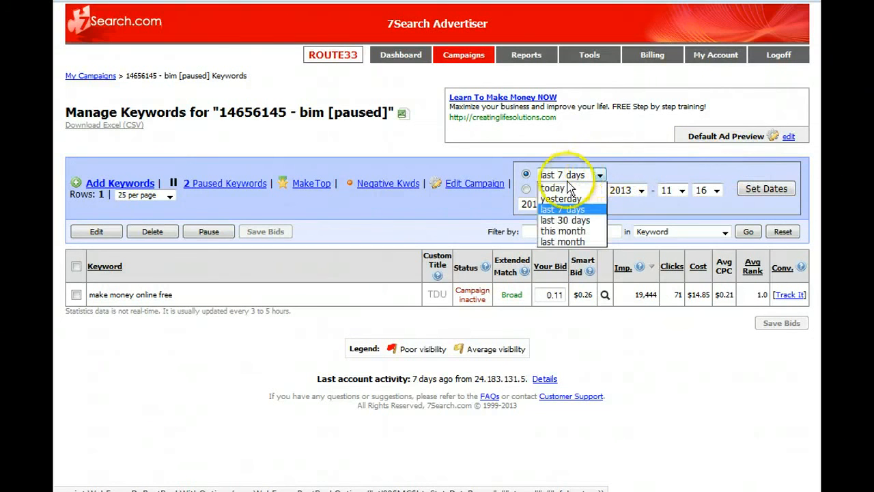
pyautogui.click(560, 198)
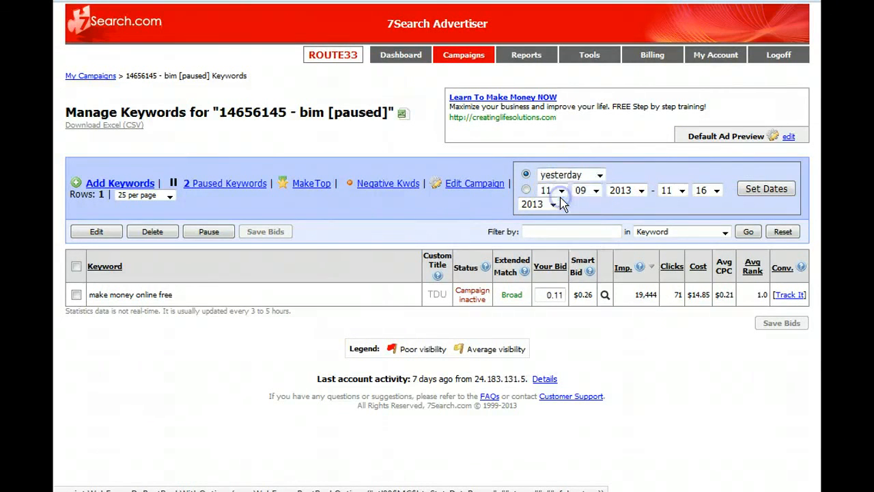
pyautogui.click(768, 189)
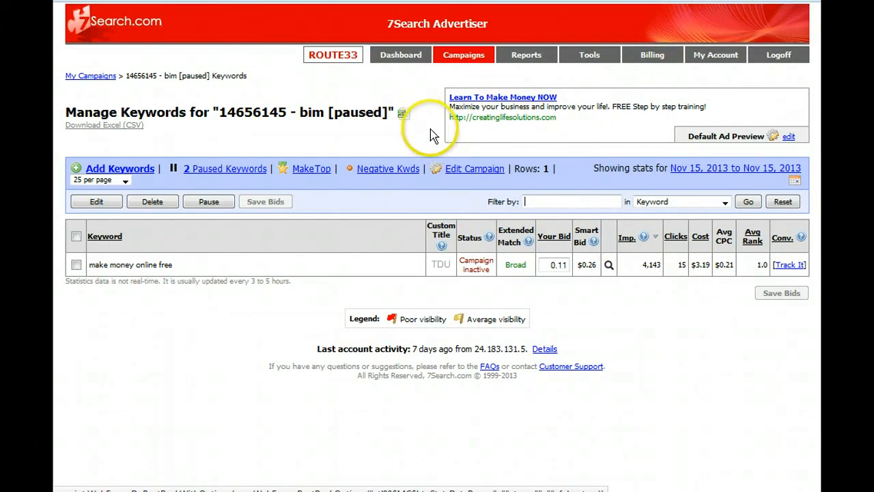
# - Return to the 5steps campaign's keywords, review the top bidders for "make money online free" again and close the list
pyautogui.click(392, 58)
pyautogui.click(443, 58)
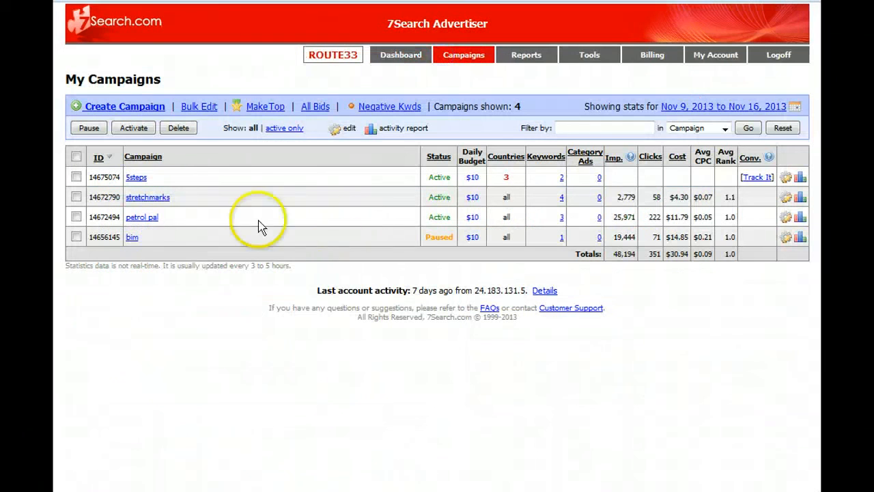
pyautogui.click(136, 176)
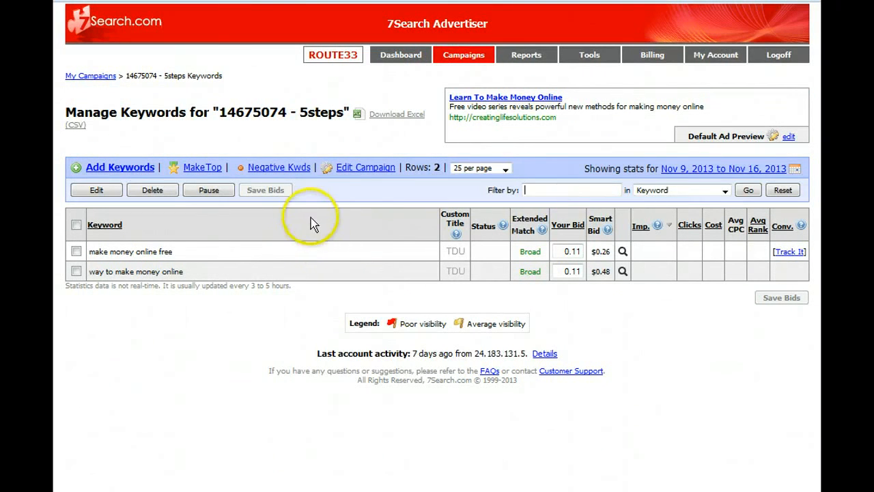
pyautogui.click(621, 251)
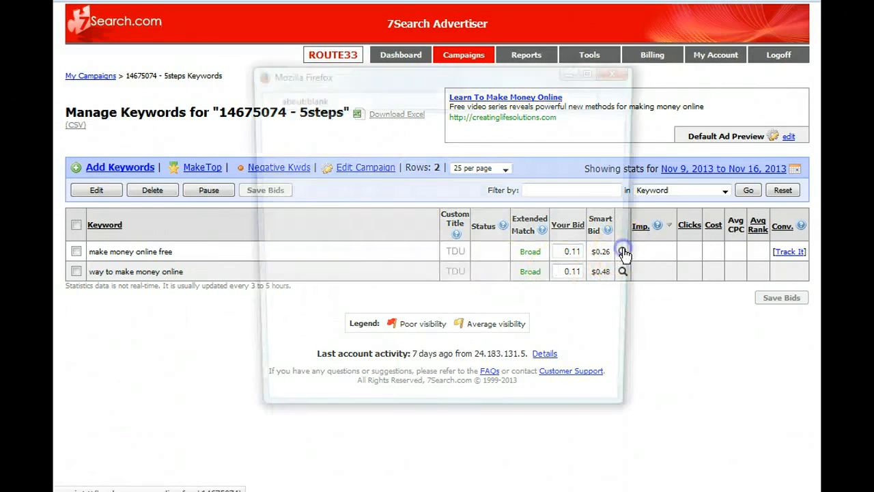
pyautogui.scroll(-4, 552, 247)
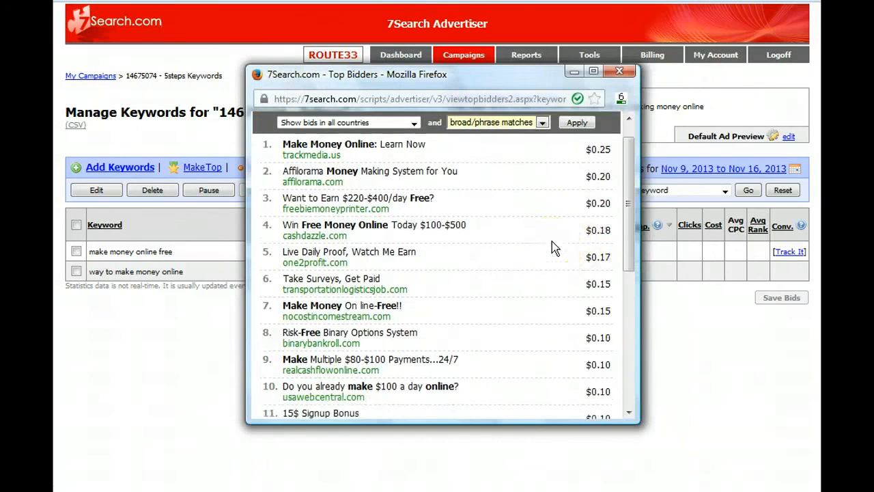
pyautogui.scroll(4, 552, 247)
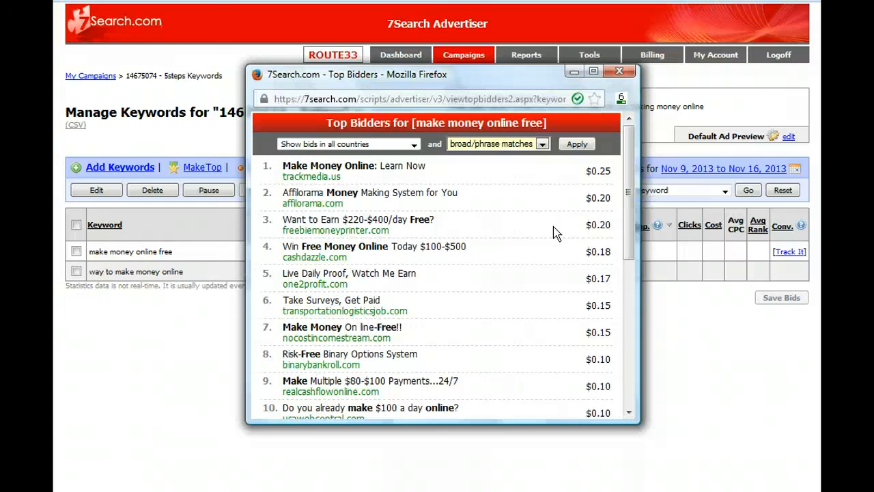
pyautogui.click(619, 72)
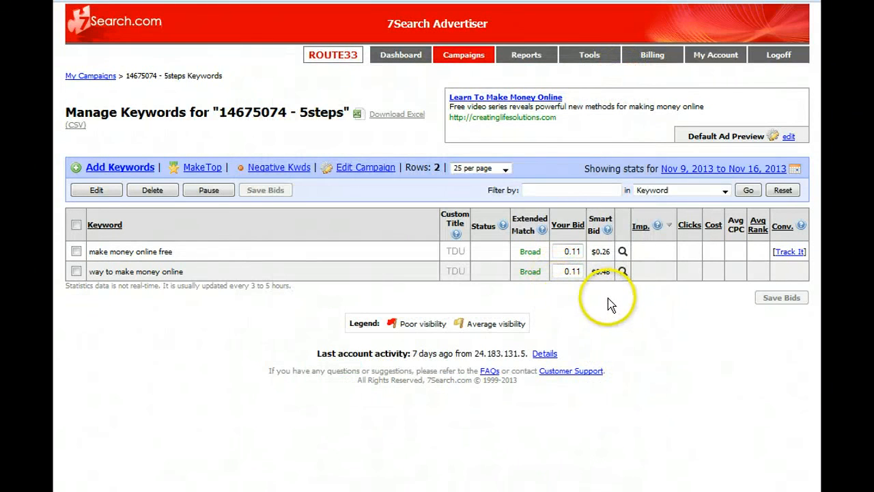